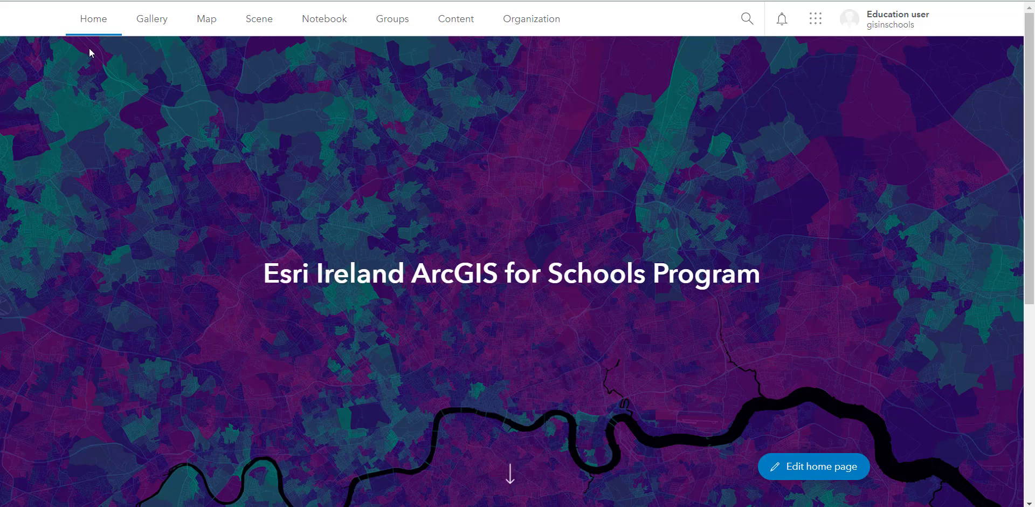
# - Switch to Survey123 and start a new blank survey using the web designer
pyautogui.click(810, 29)
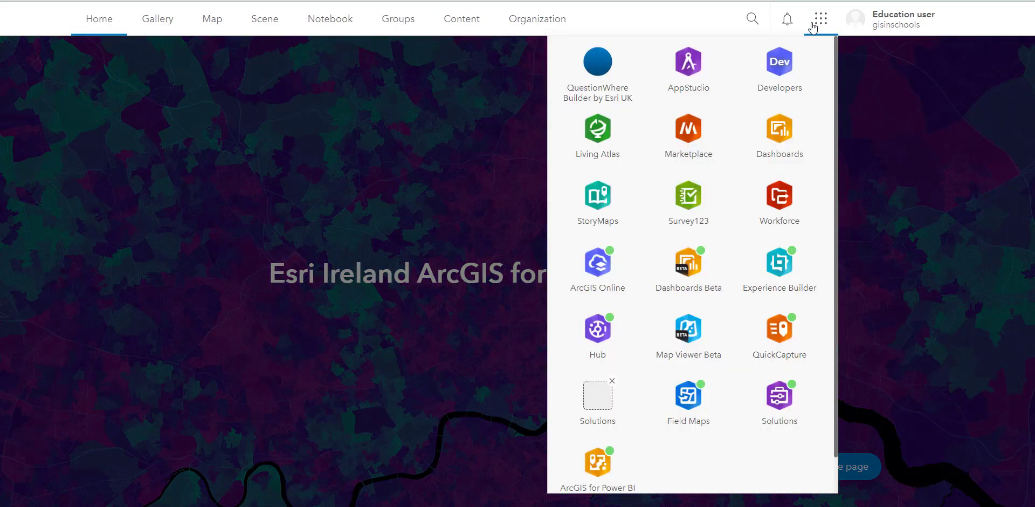
pyautogui.click(692, 208)
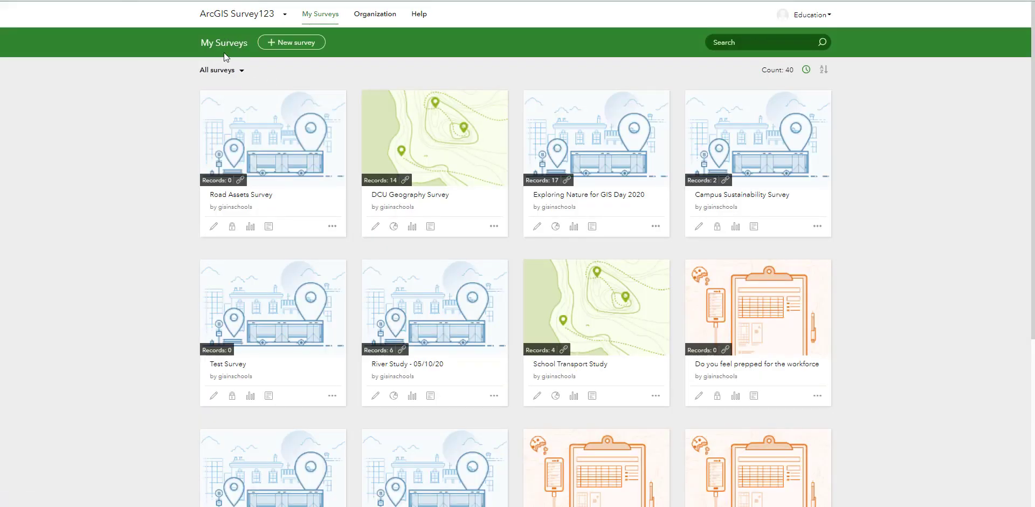
pyautogui.click(295, 42)
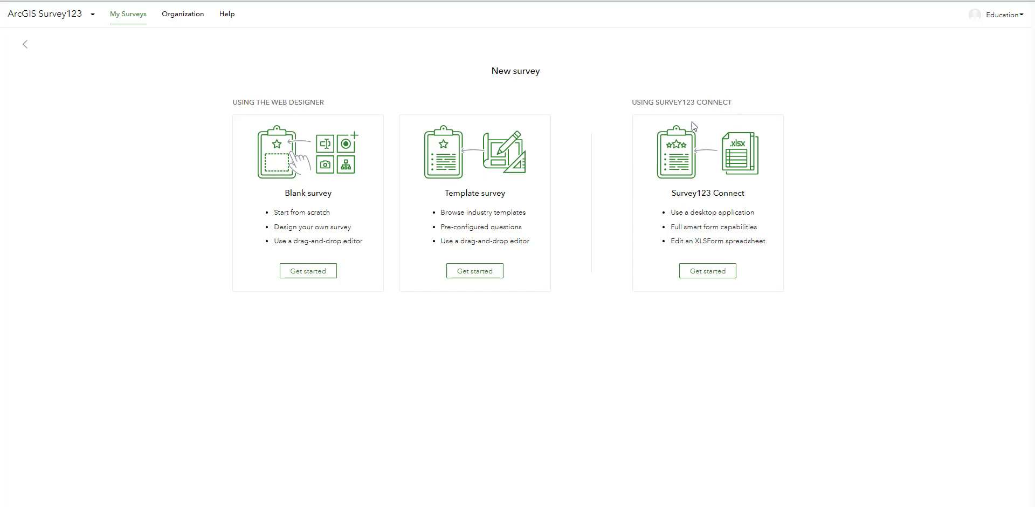
pyautogui.click(312, 272)
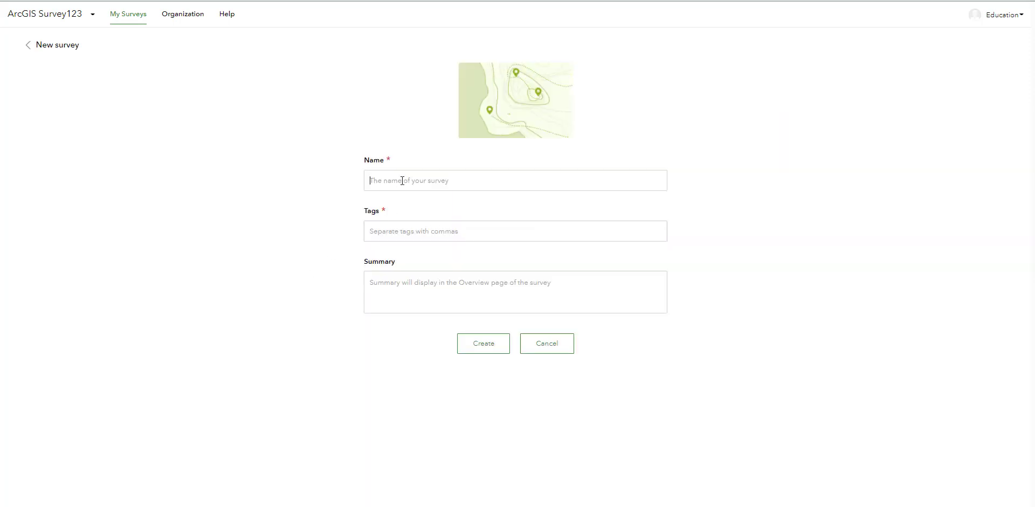
# - Create the survey "How do you travel to school?" with tags "travel, transport, school" and summary "Travel to school survey"
pyautogui.write('How do you travel to school?')
pyautogui.press('Tab')
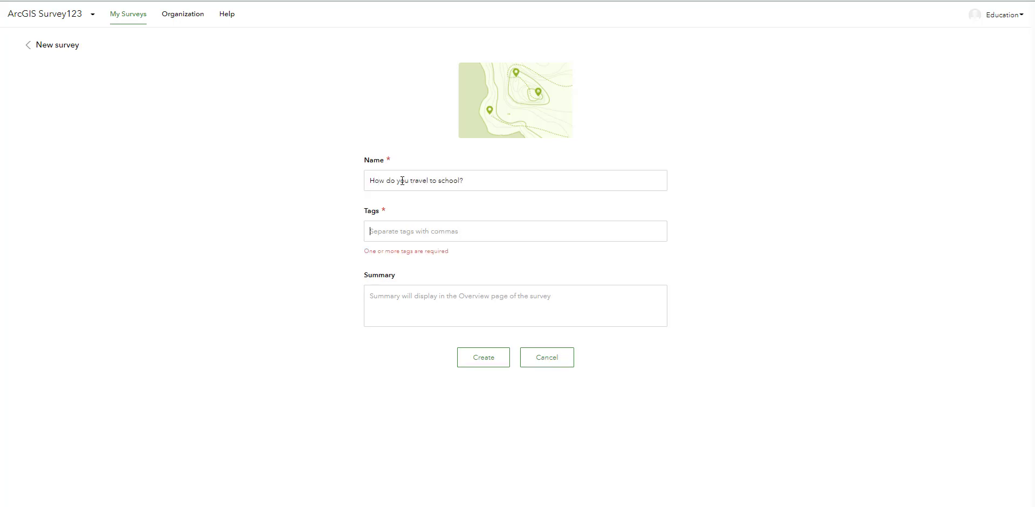
pyautogui.write('travel')
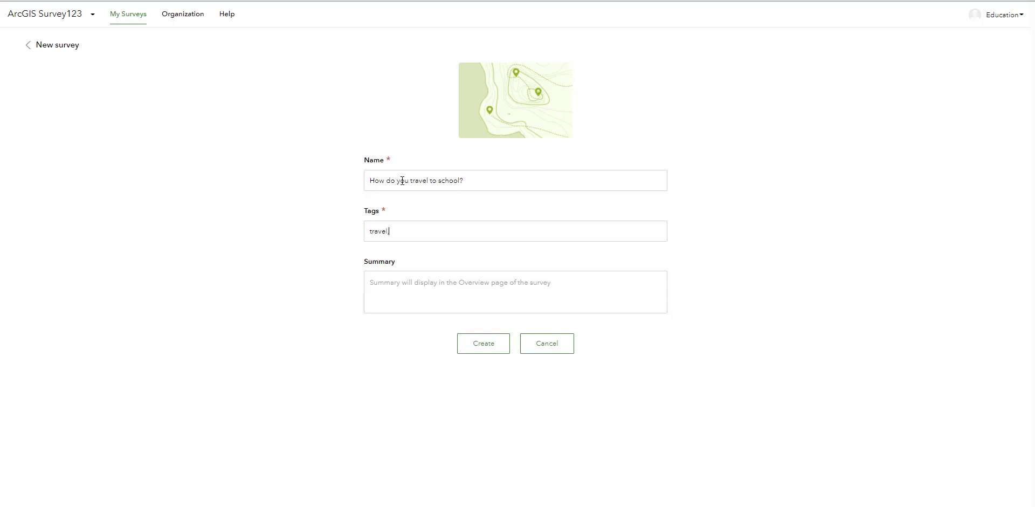
pyautogui.write(', transport, scho')
pyautogui.write('Travel to school survey')
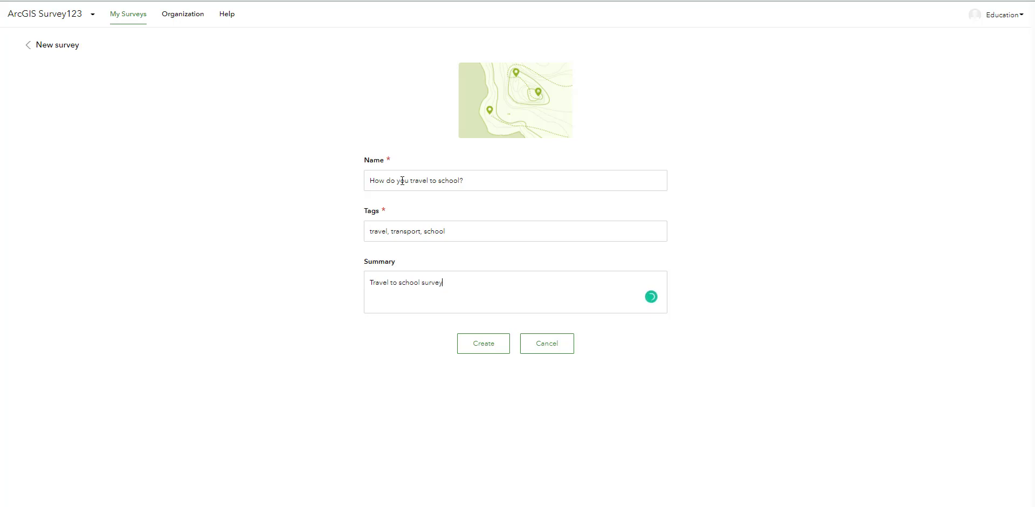
pyautogui.click(479, 351)
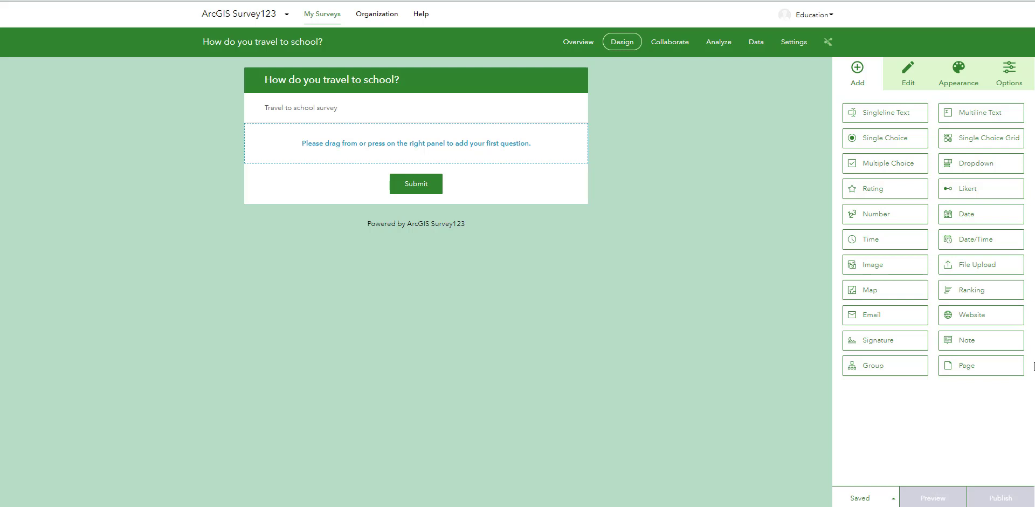
# - Add a single-line text question labelled "What is your name?" as the first question
pyautogui.click(850, 114)
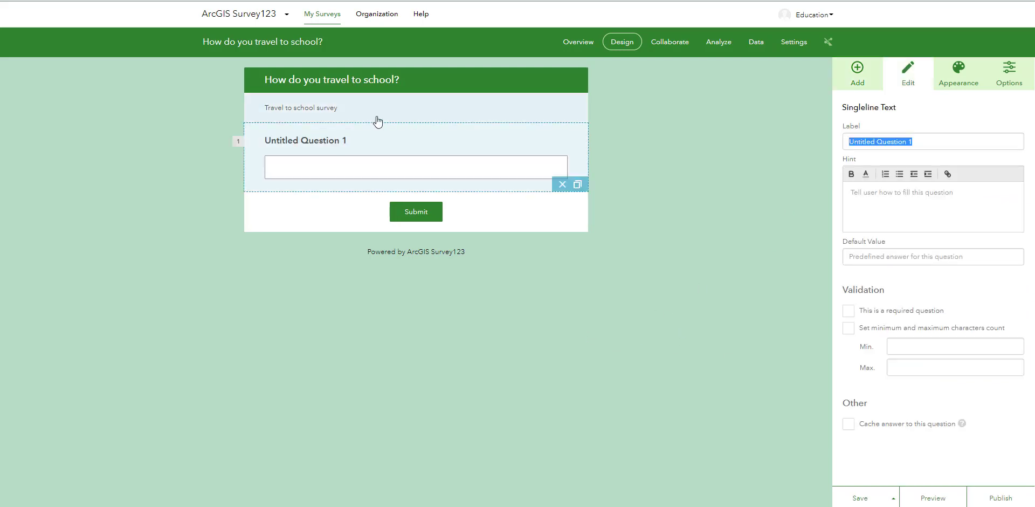
pyautogui.write('What')
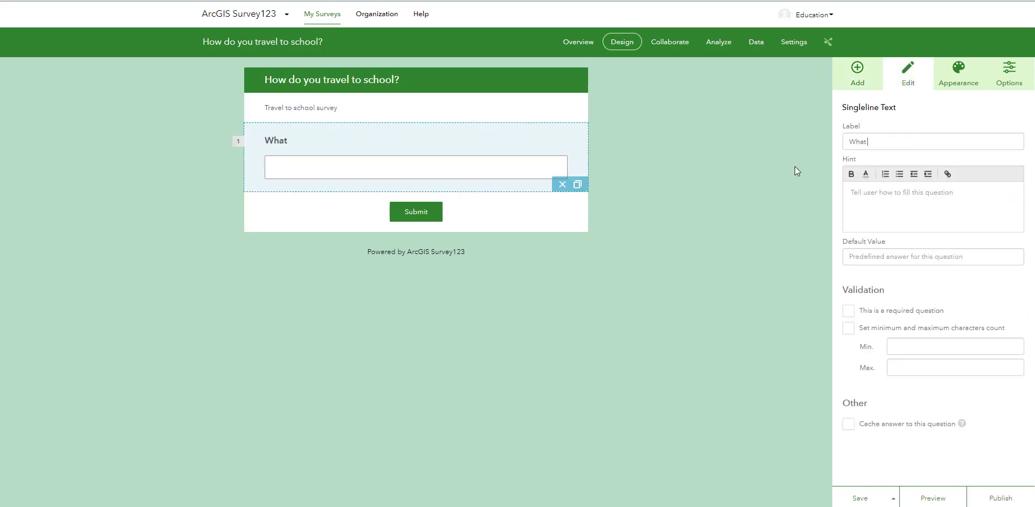
pyautogui.write(' is your name?')
pyautogui.click(649, 208)
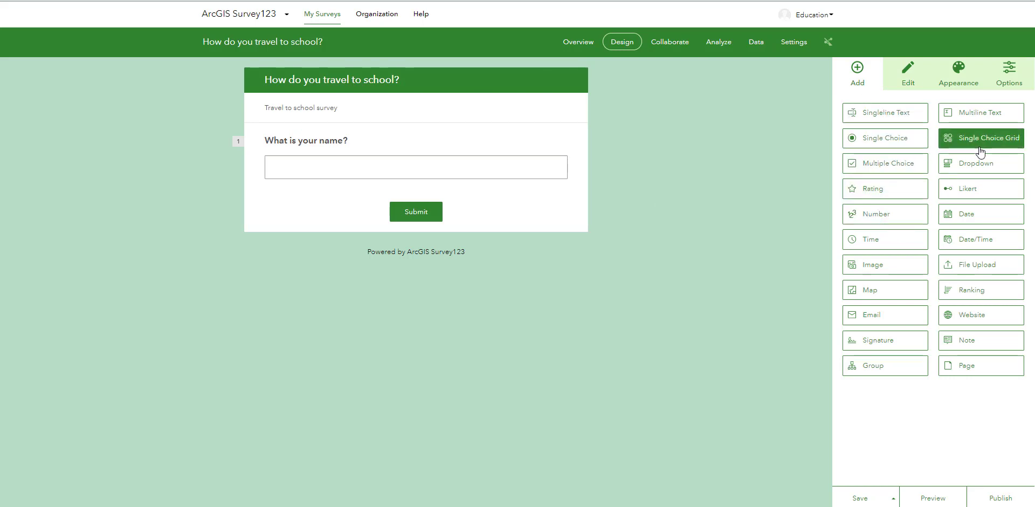
# - Add a single choice question labelled "How do you travel to school?" below the name question
pyautogui.click(912, 138)
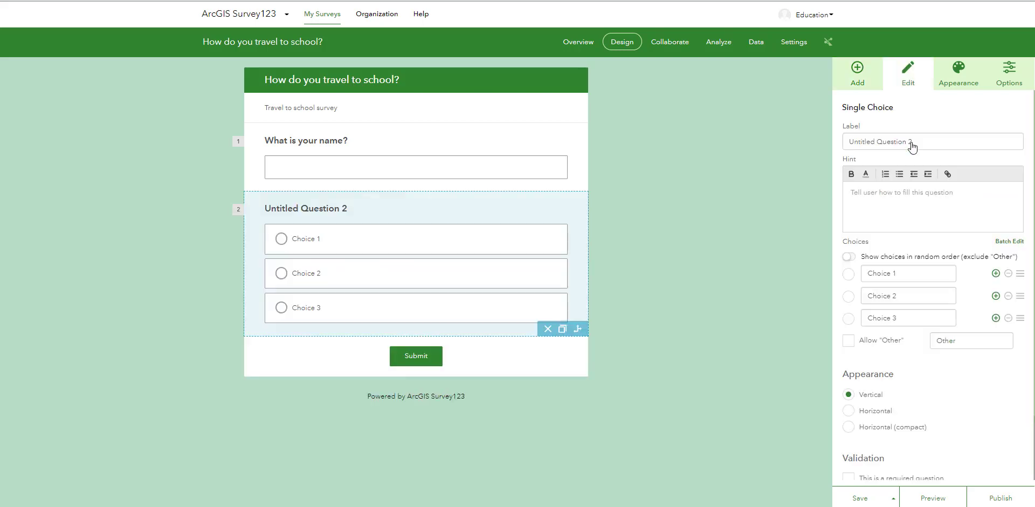
pyautogui.write('How')
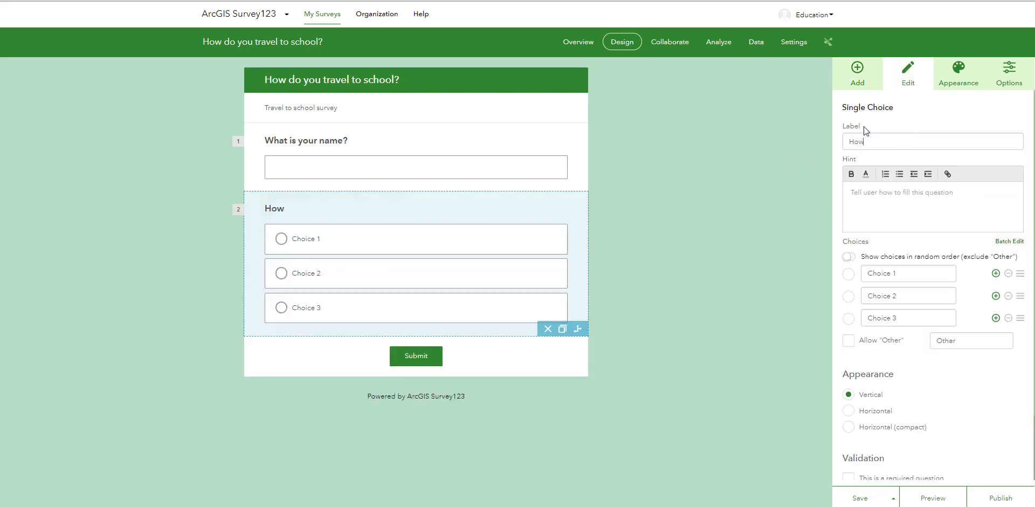
pyautogui.write(' do you travel to school?')
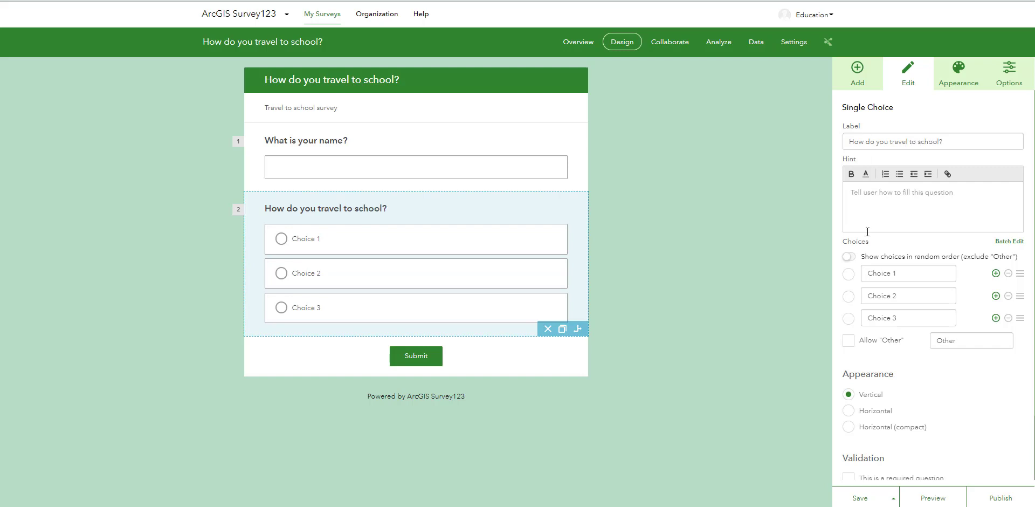
pyautogui.write('Cho')
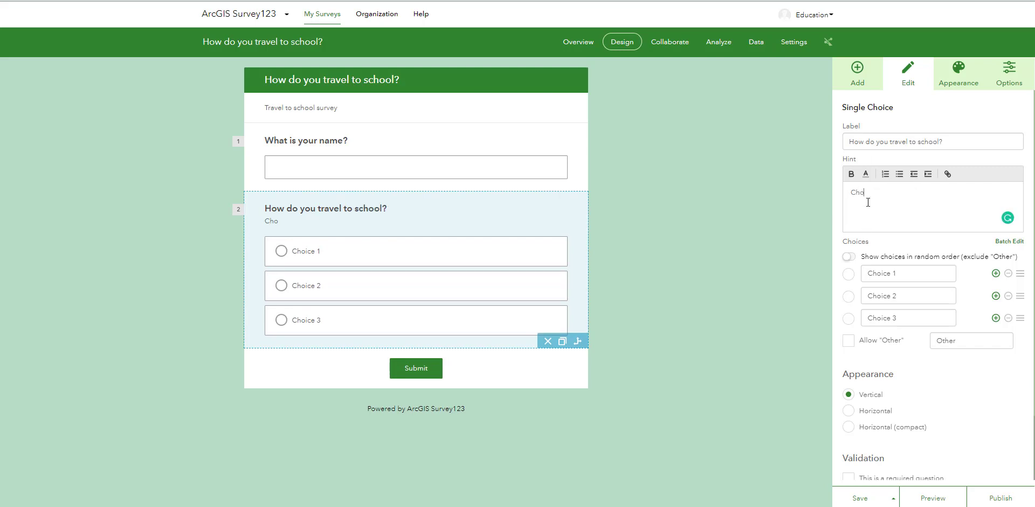
pyautogui.write('ose the transport that you')
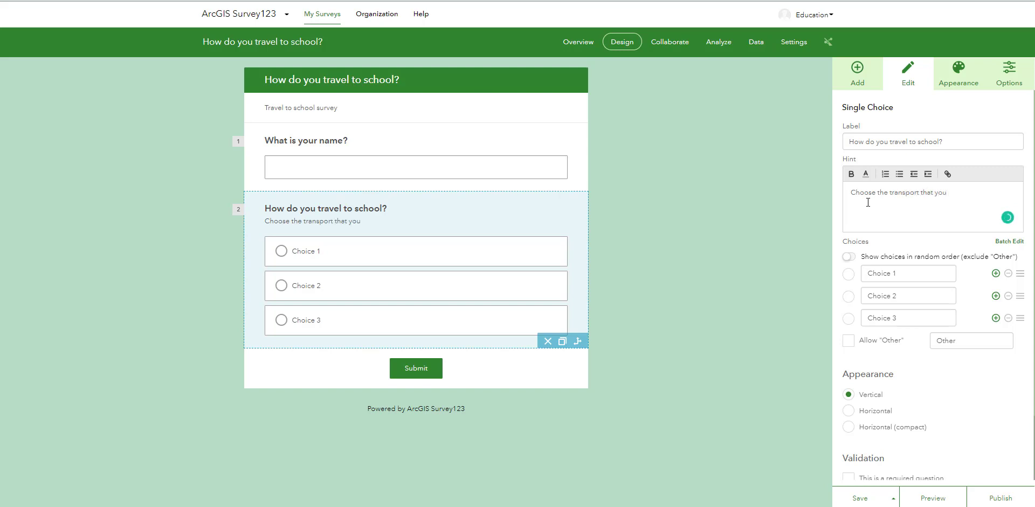
pyautogui.write(' use most often')
# - Name the three existing choices of the travel question Walk, Cycle and Car
pyautogui.click(876, 276)
pyautogui.write('Walk')
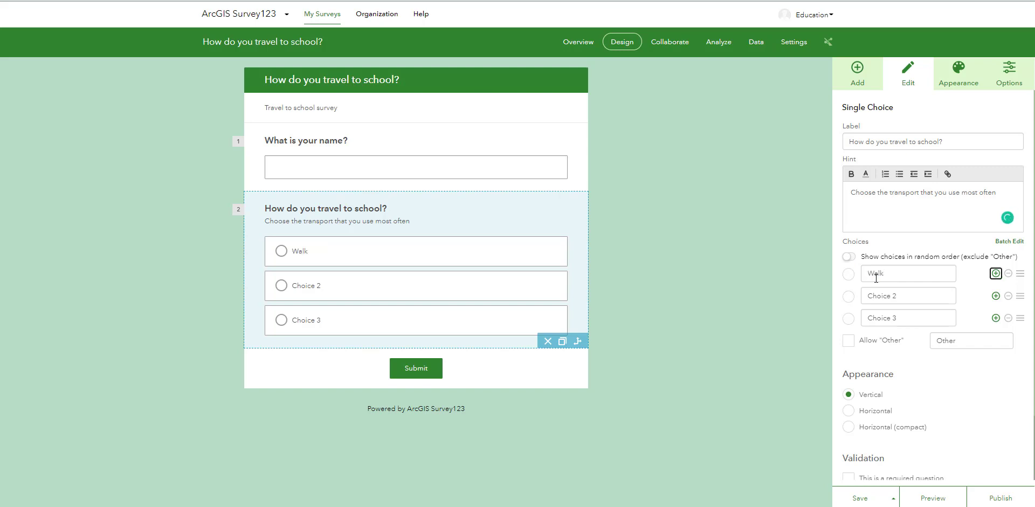
pyautogui.click(876, 298)
pyautogui.write('Cycle')
pyautogui.click(881, 318)
pyautogui.write('Ca')
# - Add two more choices, Bus and Train, after Car in the travel question
pyautogui.click(995, 317)
pyautogui.click(876, 340)
pyautogui.write('B')
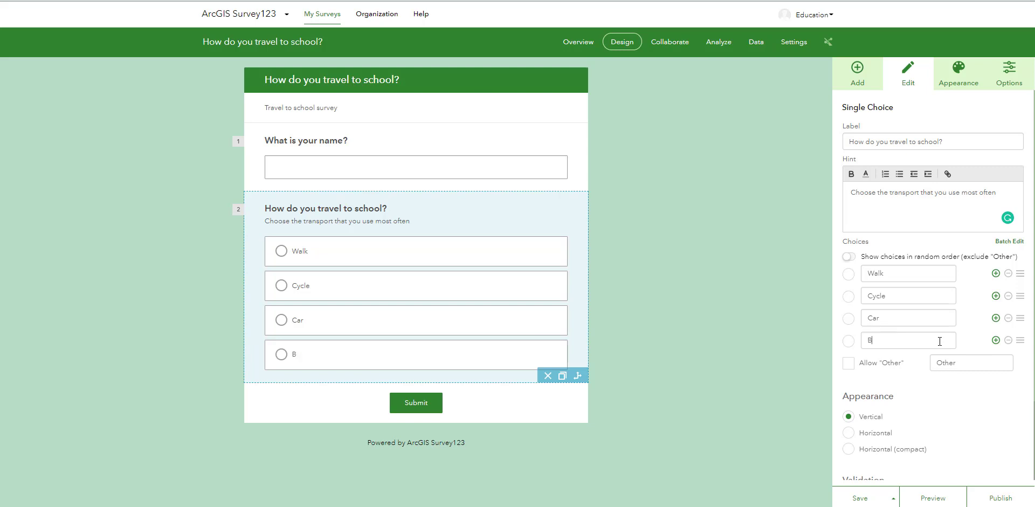
pyautogui.write('us')
pyautogui.click(995, 340)
pyautogui.click(927, 363)
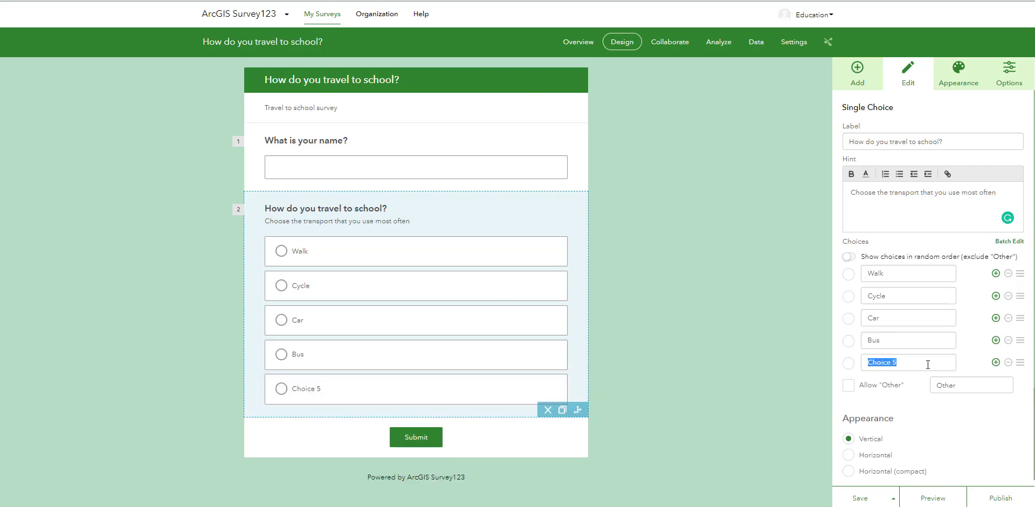
pyautogui.write('Train')
# - Set the appearance of the travel question's choices to Horizontal (compact)
pyautogui.scroll(-2, 920, 382)
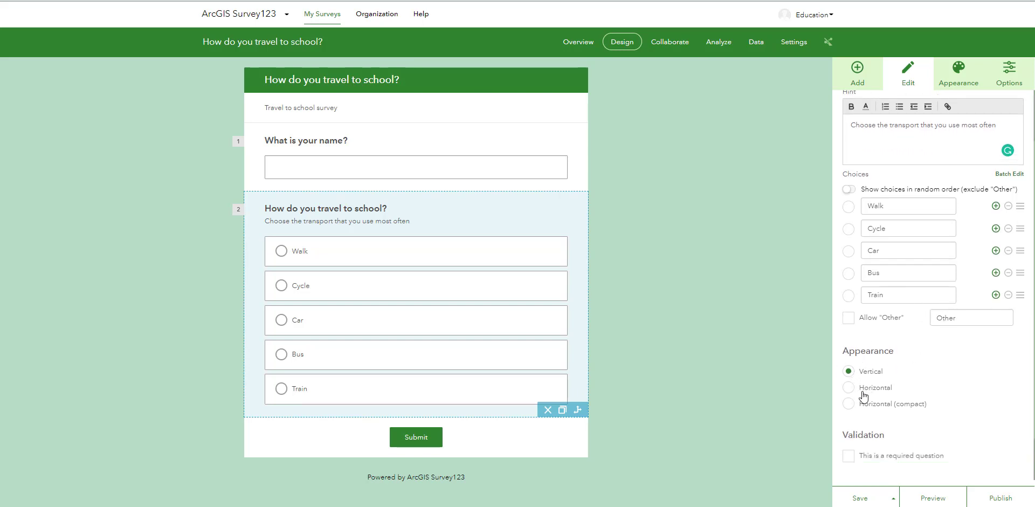
pyautogui.click(849, 387)
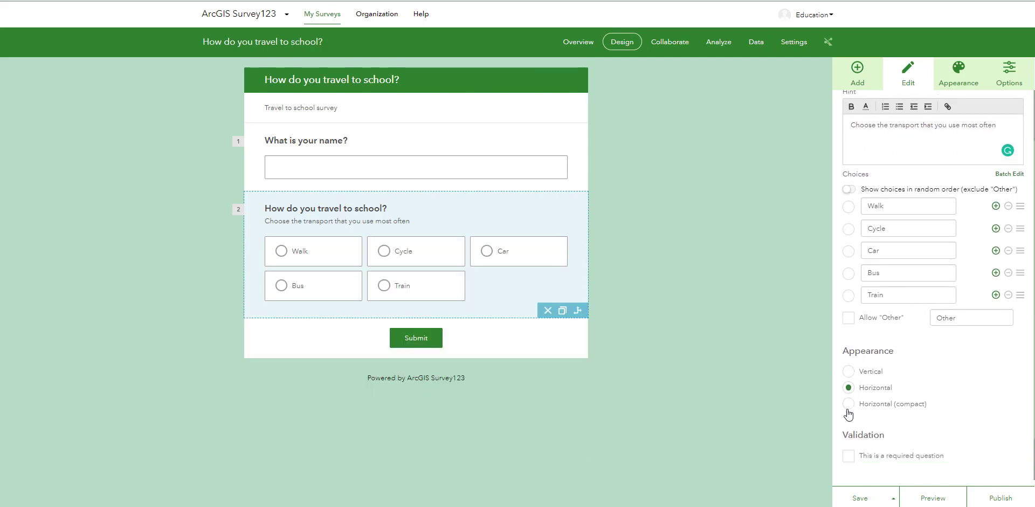
pyautogui.click(848, 404)
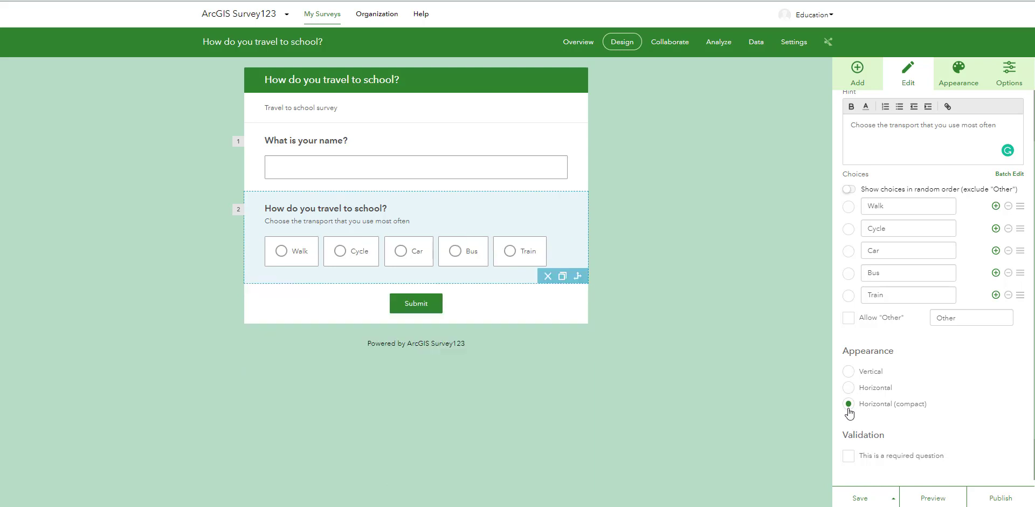
# - Make the travel question required and save the survey
pyautogui.scroll(-1, 850, 412)
pyautogui.click(848, 402)
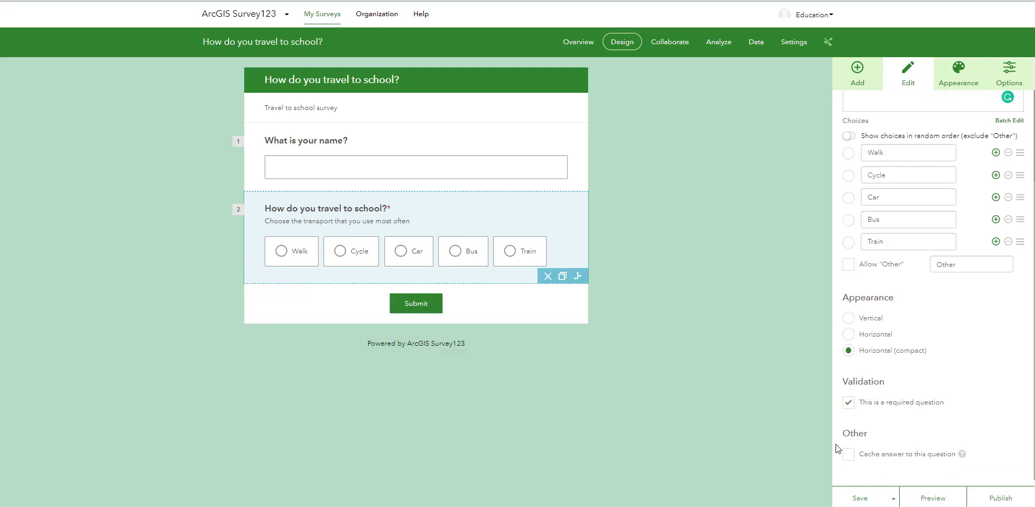
pyautogui.click(858, 496)
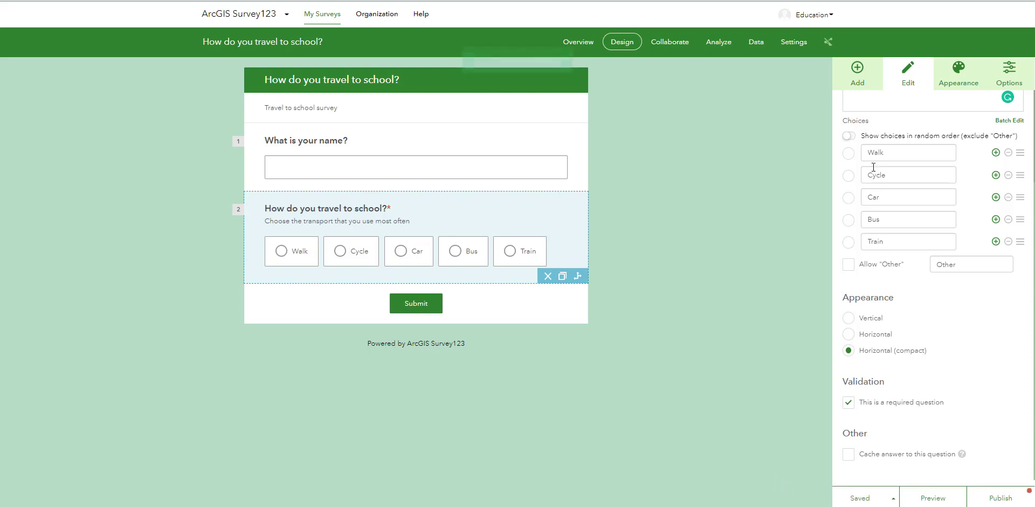
# - Add a map question labelled "Where are you travelling from?" as the third question
pyautogui.click(856, 84)
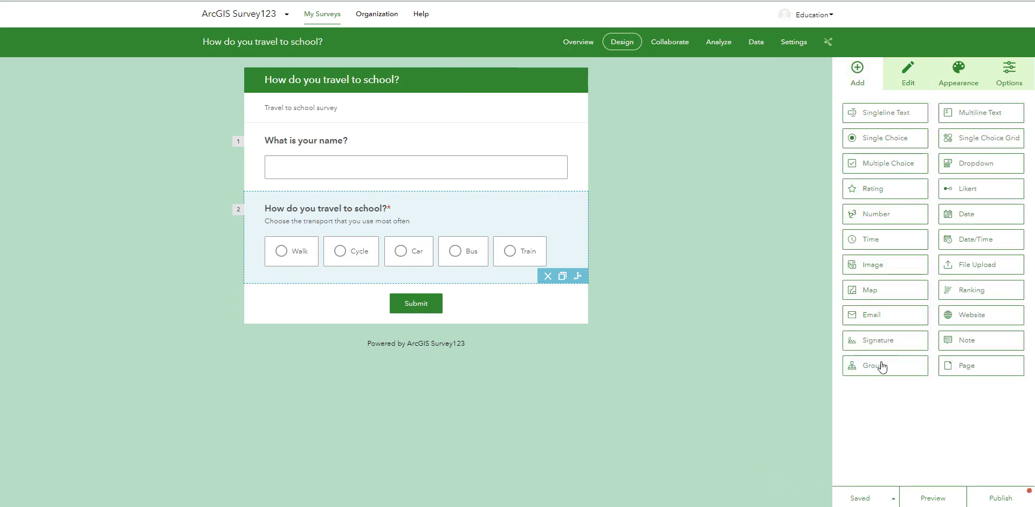
pyautogui.click(896, 291)
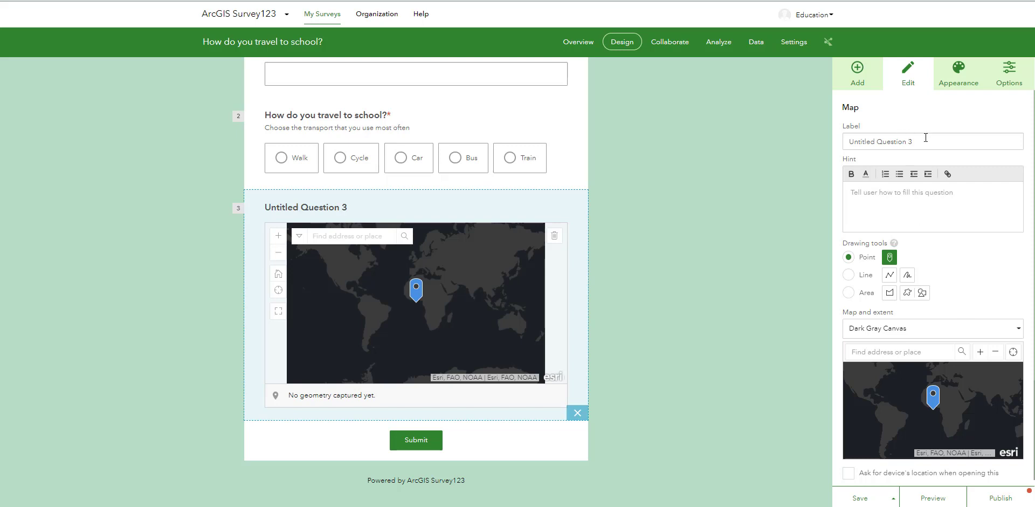
pyautogui.click(942, 139)
pyautogui.write('W')
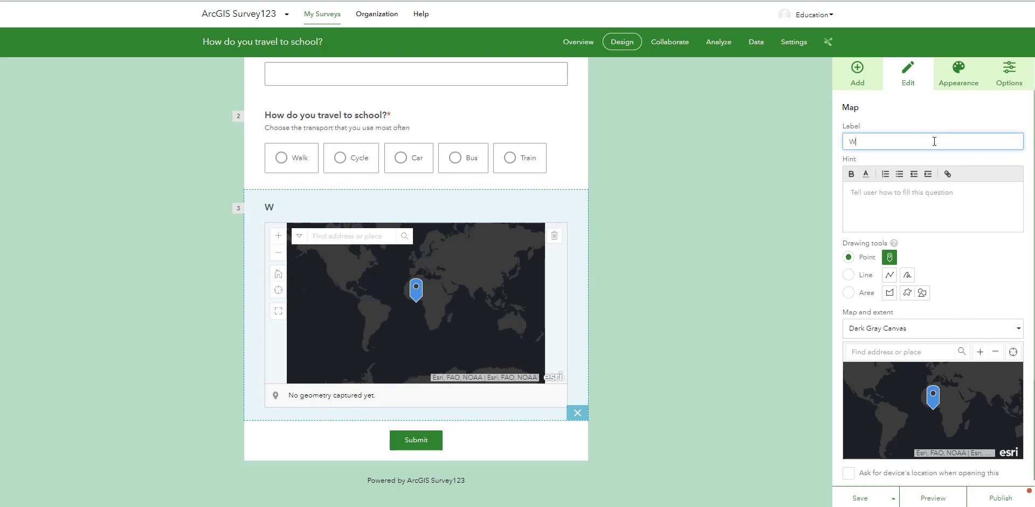
pyautogui.write('here are you travelling from?')
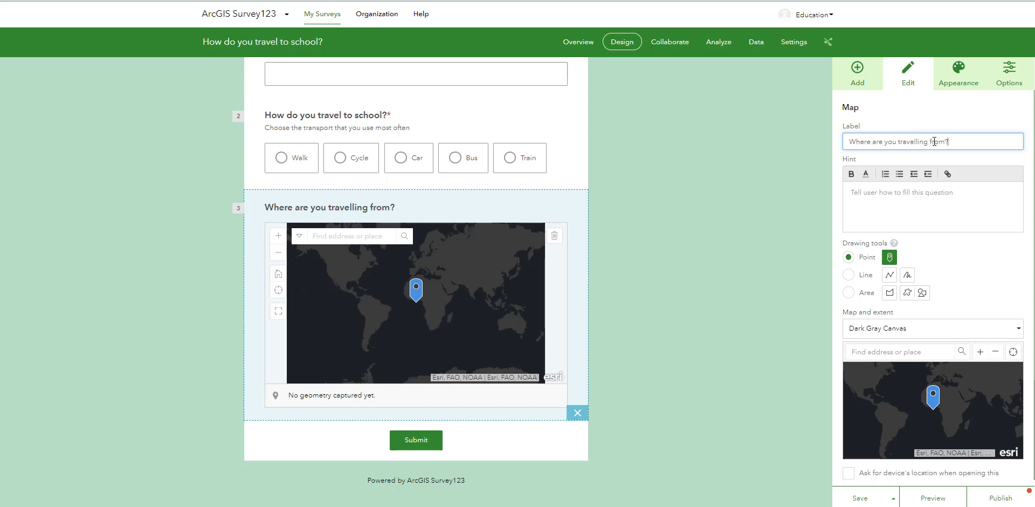
# - Give the map question the hint "Place the marker on your town or local area"
pyautogui.click(899, 199)
pyautogui.write('P')
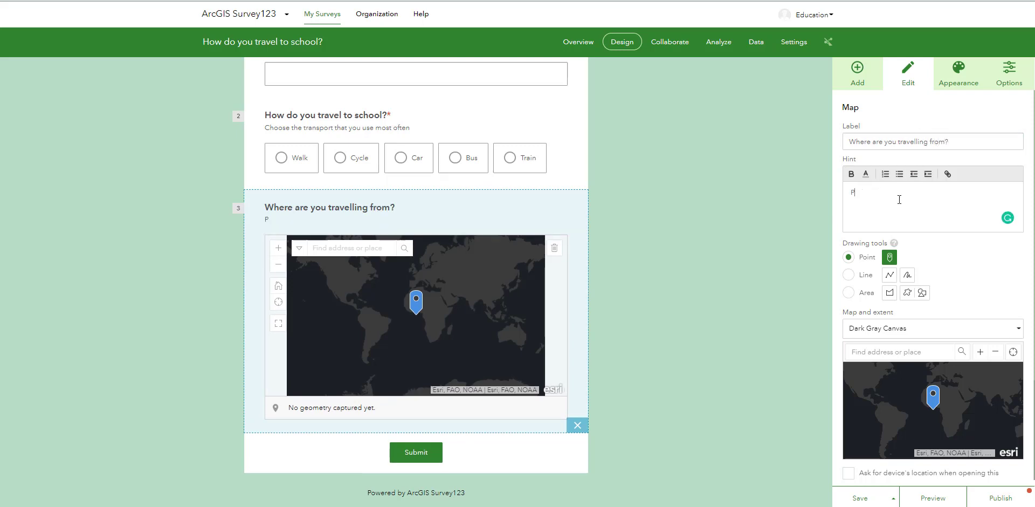
pyautogui.write('lace the marker on your town o')
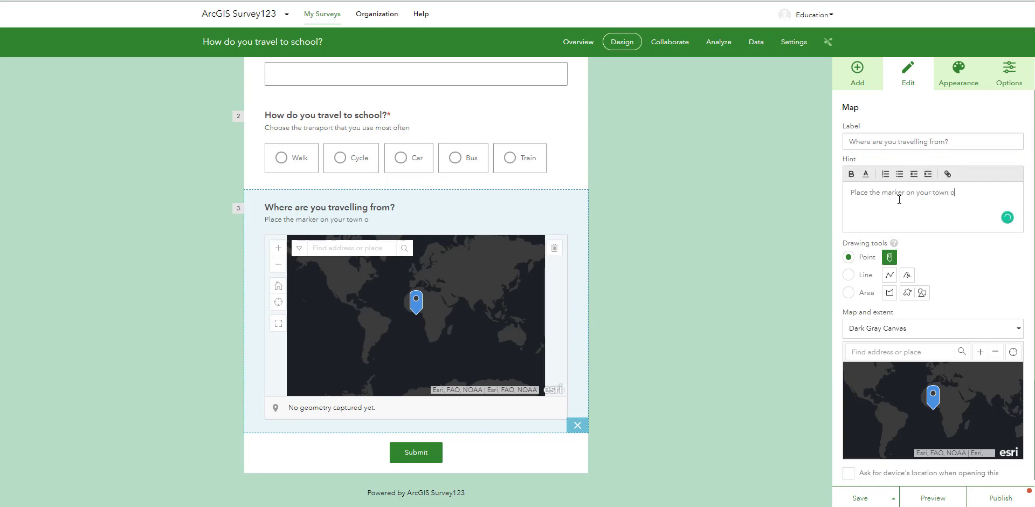
pyautogui.write('r local area')
# - Set the basemap of the map question to Topographic
pyautogui.scroll(-1, 871, 270)
pyautogui.click(872, 267)
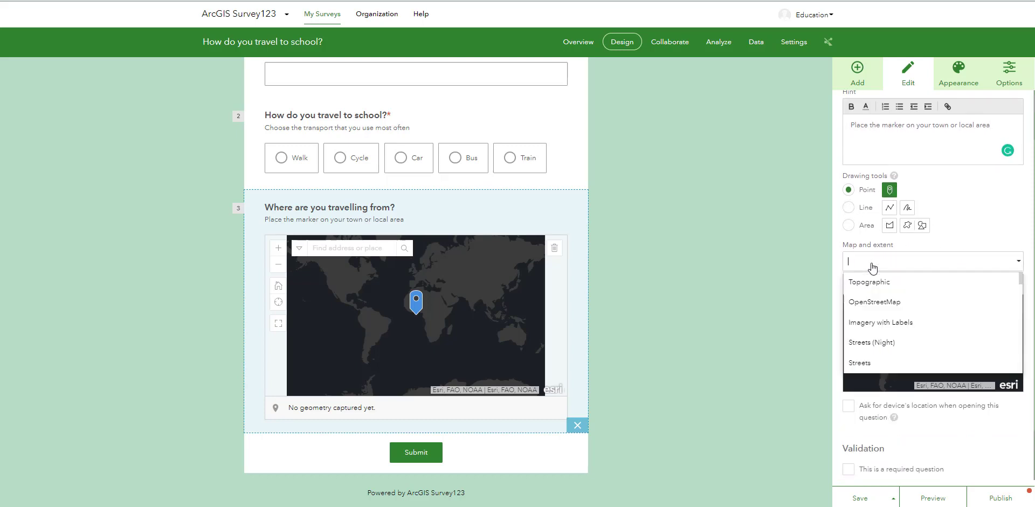
pyautogui.click(882, 282)
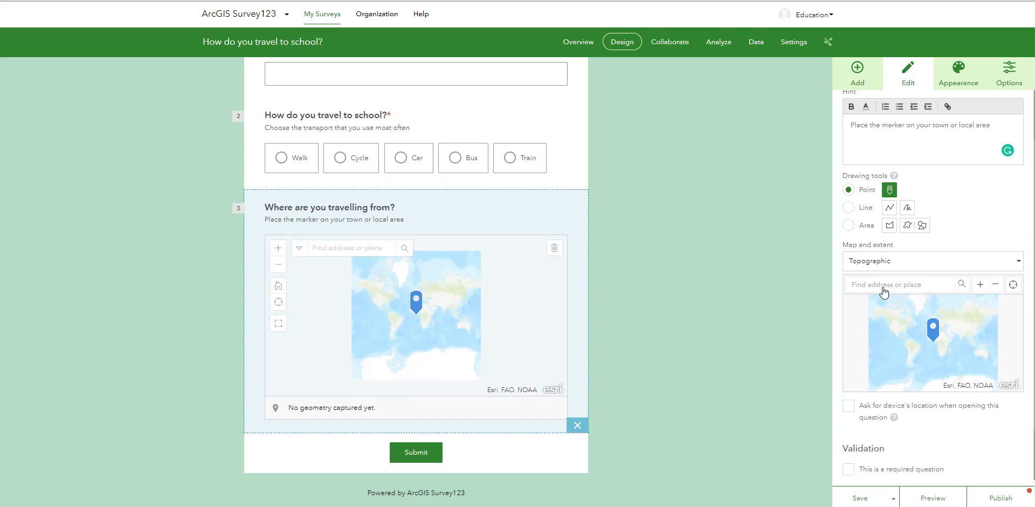
# - Center the question's map on Ireland through place search and enable asking for the device's location when the question opens
pyautogui.click(883, 291)
pyautogui.write('ire')
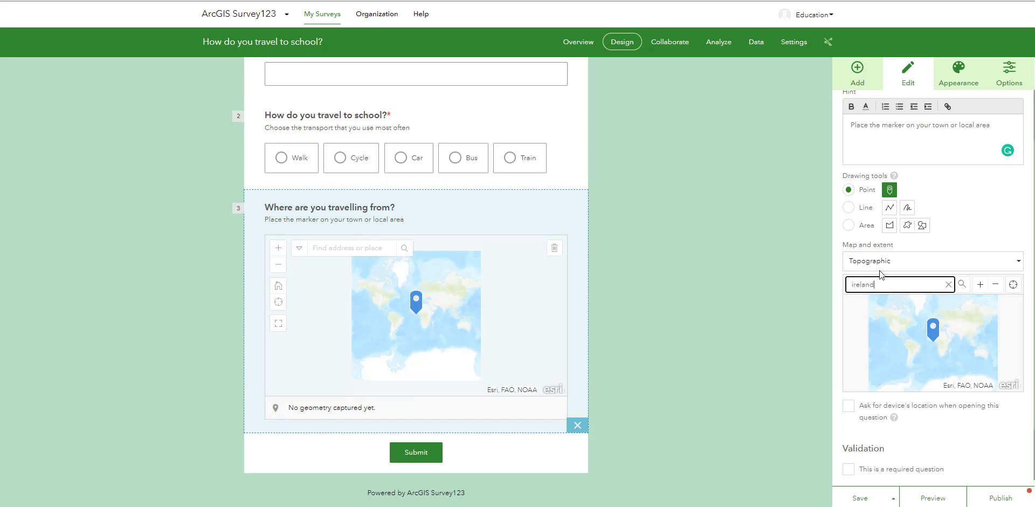
pyautogui.write('land')
pyautogui.click(892, 302)
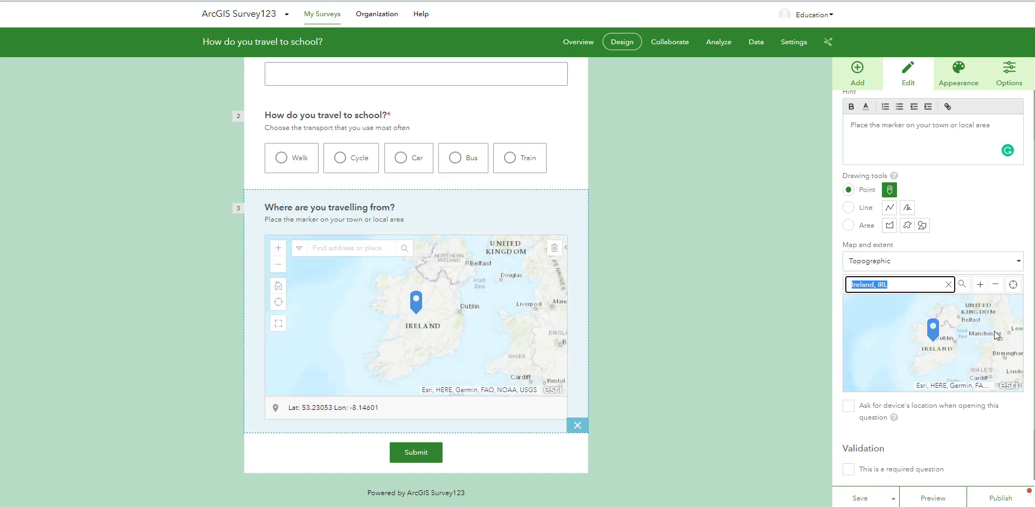
pyautogui.click(948, 284)
pyautogui.click(1016, 419)
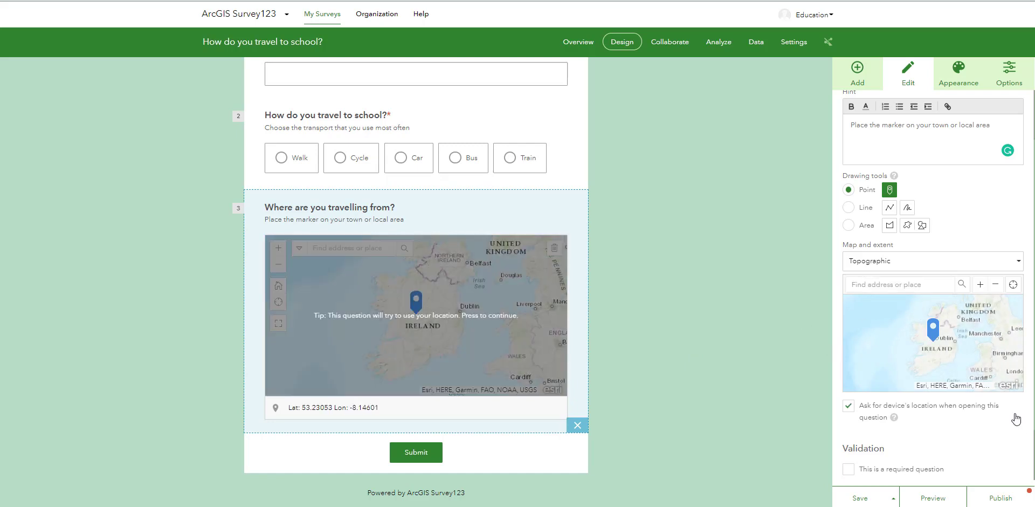
# - Turn off the map question's device location request, make the question required and save the survey
pyautogui.click(874, 423)
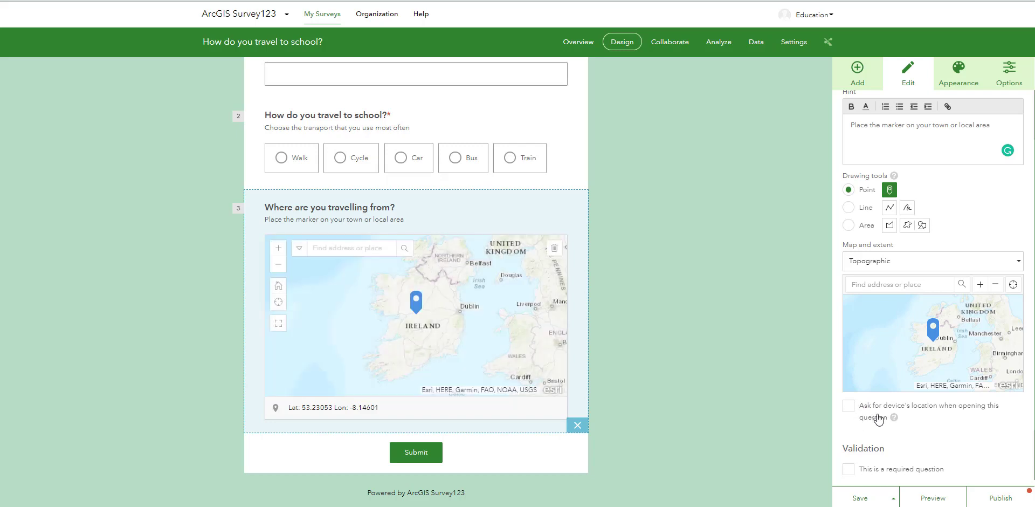
pyautogui.scroll(-1, 844, 413)
pyautogui.scroll(-1, 792, 412)
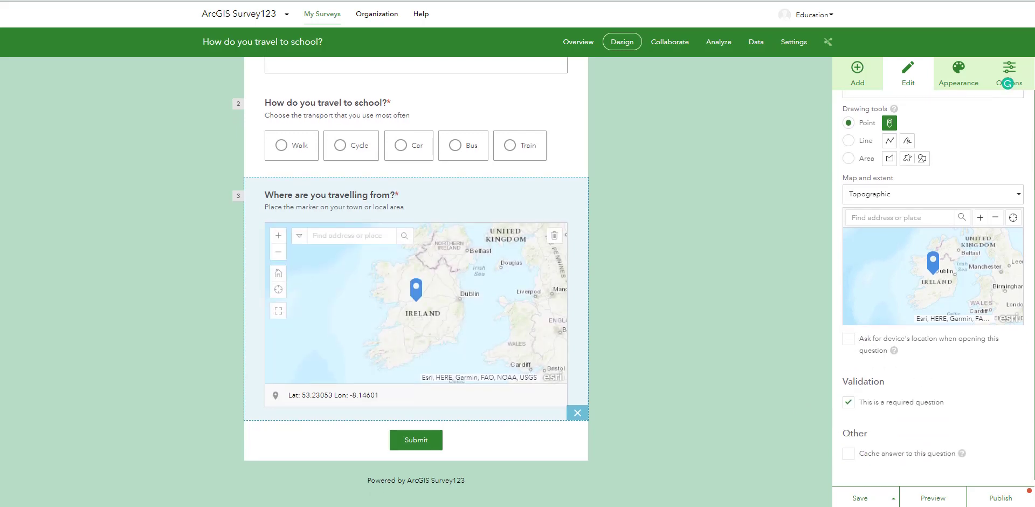
pyautogui.click(859, 498)
# - Add a rating question labelled "Rate your transport to school out of 5 stars:" after the map question
pyautogui.click(857, 73)
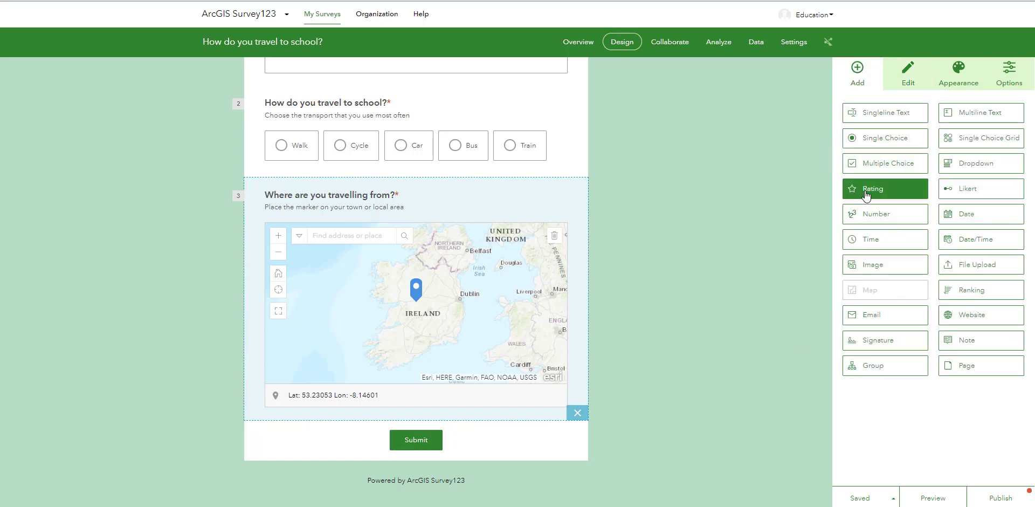
pyautogui.click(865, 194)
pyautogui.tripleClick(873, 141)
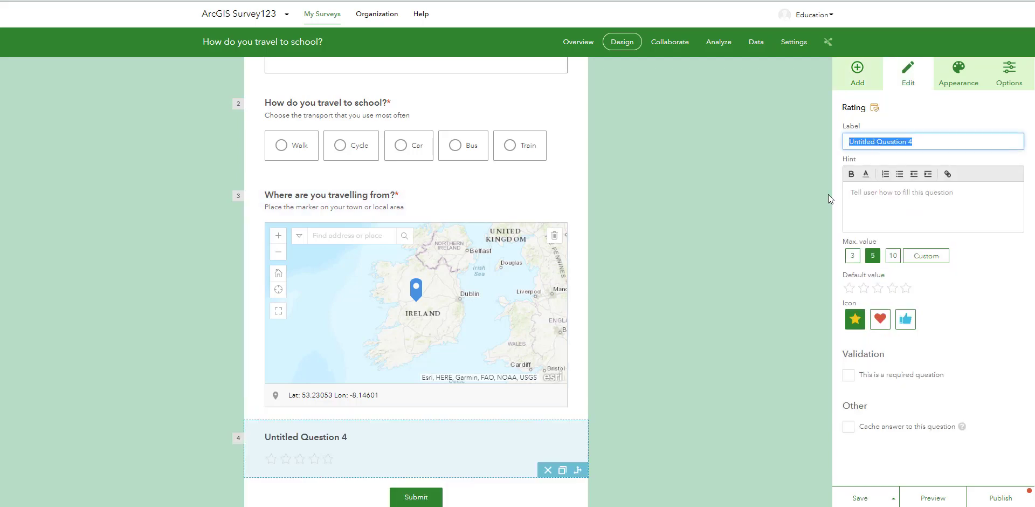
pyautogui.write('Rate ')
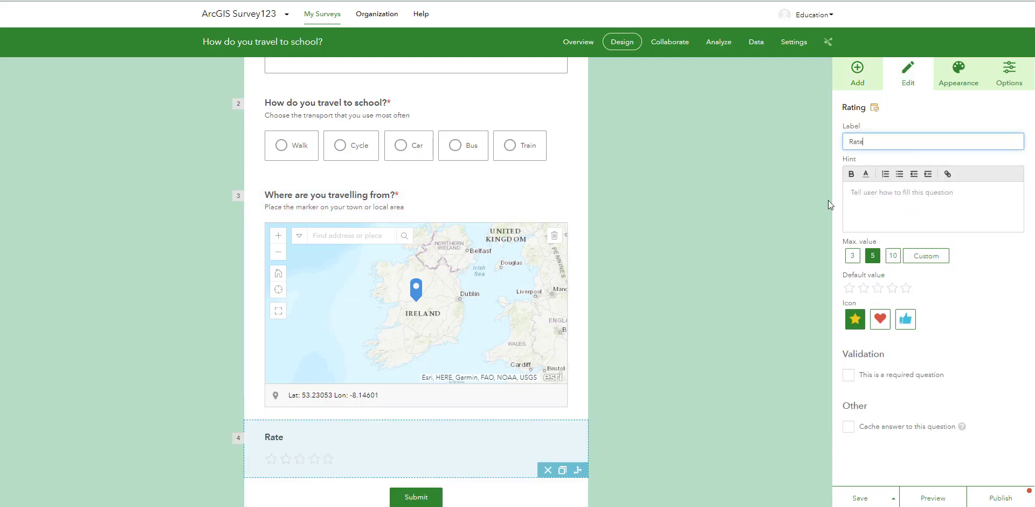
pyautogui.write('your transport to school ou')
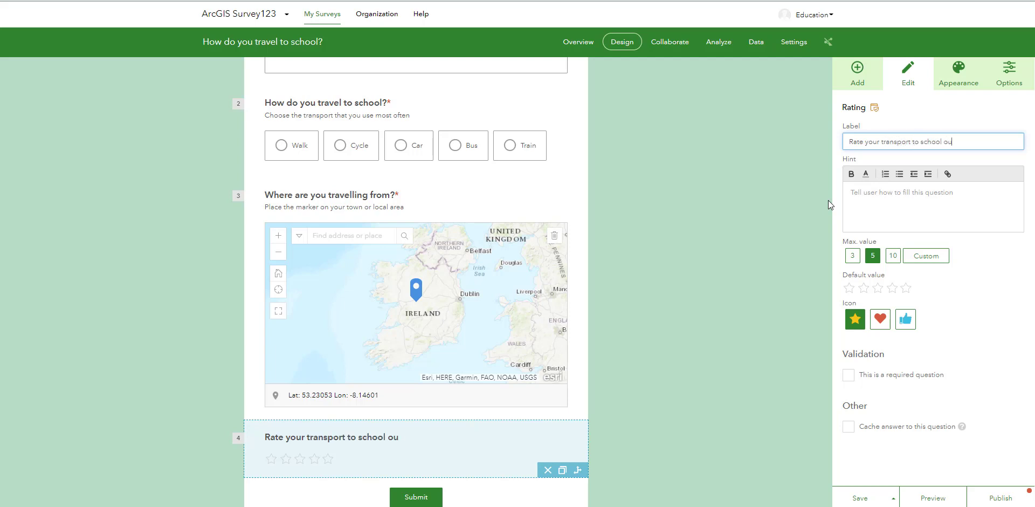
pyautogui.write('t of 5 stars:')
# - Make the rating question required and save the survey
pyautogui.click(857, 383)
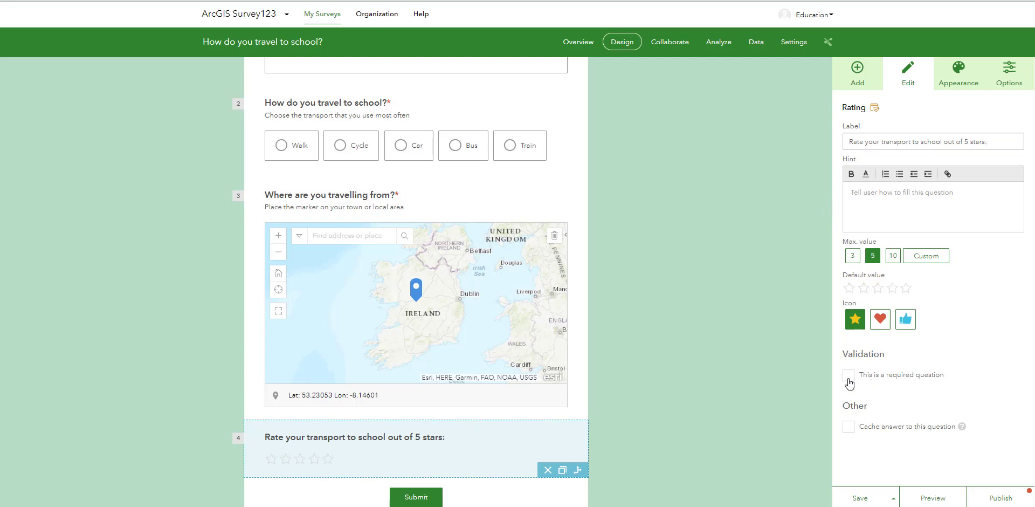
pyautogui.click(848, 377)
pyautogui.click(859, 497)
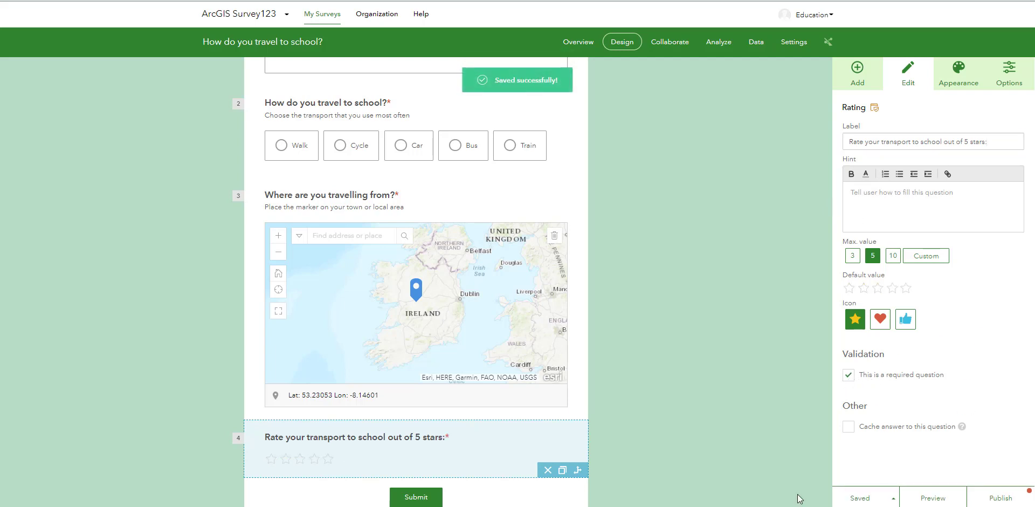
# - Preview the survey, entering "ArcGIS for Schools" as the name and choosing Cycle as the transport
pyautogui.click(919, 499)
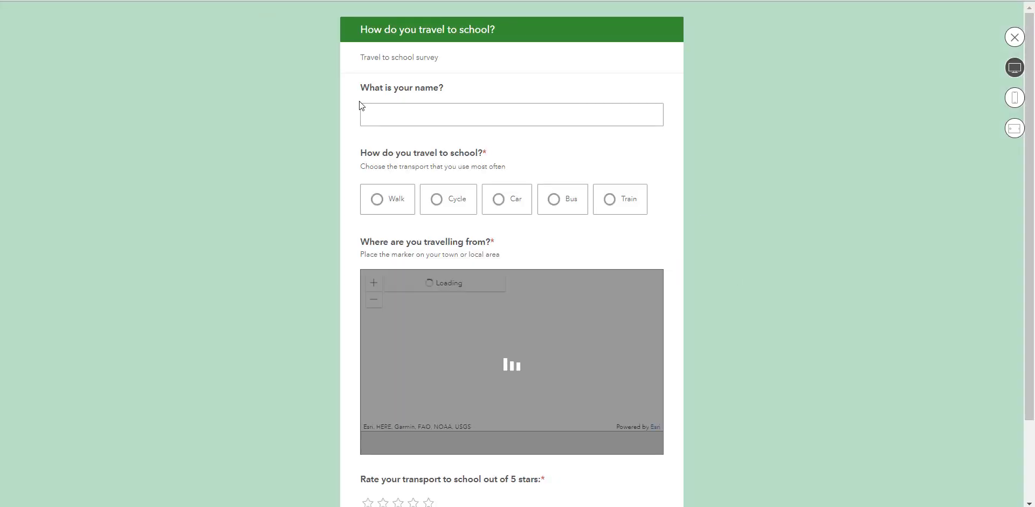
pyautogui.click(438, 114)
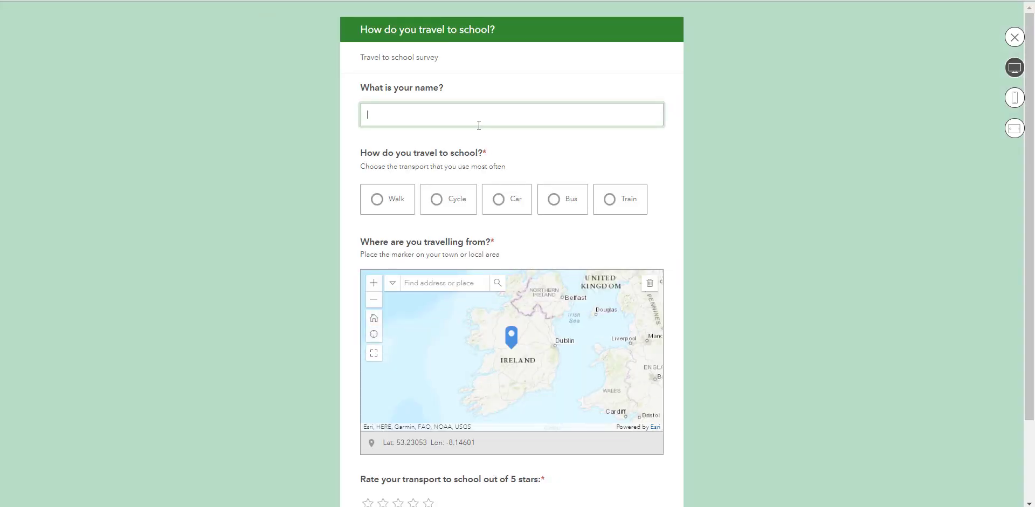
pyautogui.write('ArcGIS for Schools')
pyautogui.click(446, 199)
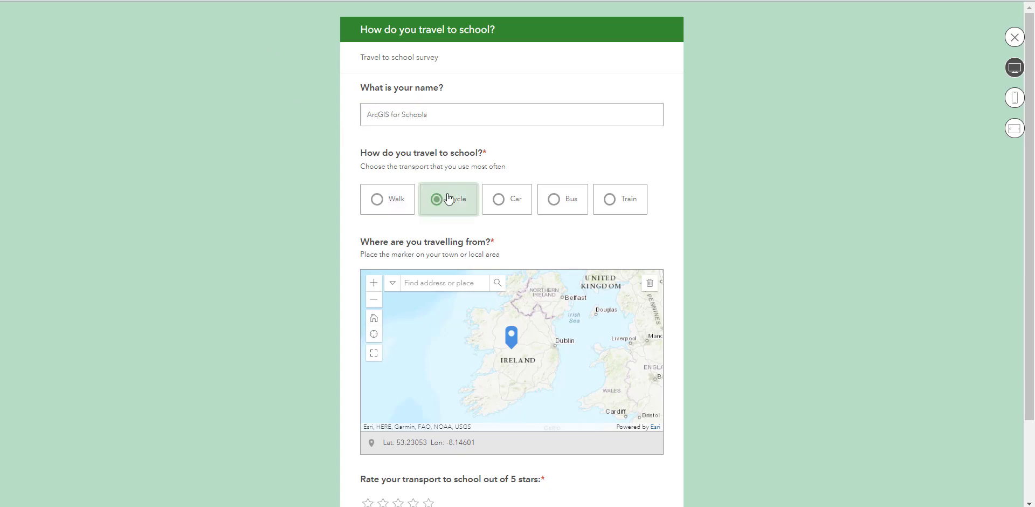
# - Test the map question in the preview by placing the marker between Tullamore and Naas
pyautogui.click(376, 291)
pyautogui.click(376, 291)
pyautogui.click(376, 292)
pyautogui.click(621, 362)
pyautogui.moveTo(622, 362); pyautogui.dragTo(482, 371)
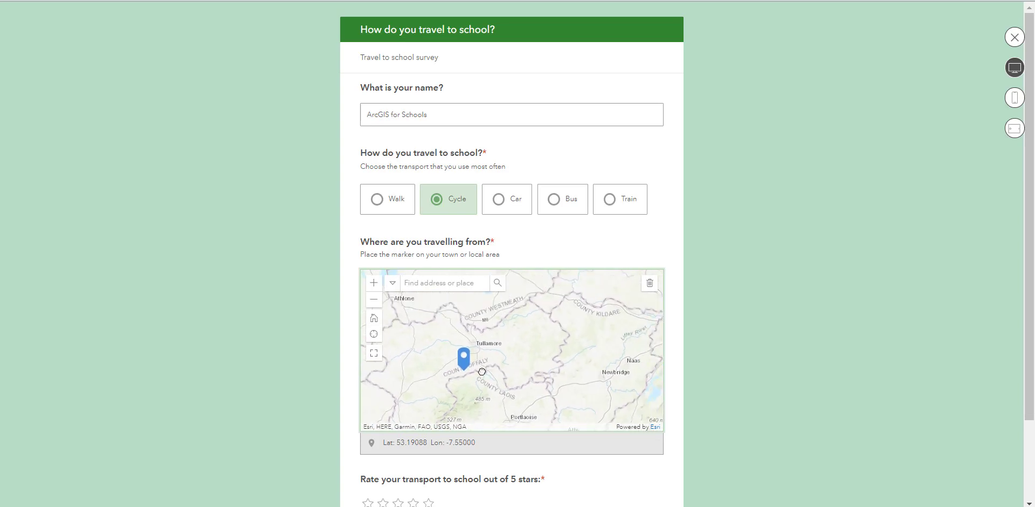
pyautogui.click(537, 351)
# - Rate the transport 5 stars in the preview, try to submit the response and close the preview
pyautogui.scroll(-3, 744, 387)
pyautogui.click(428, 404)
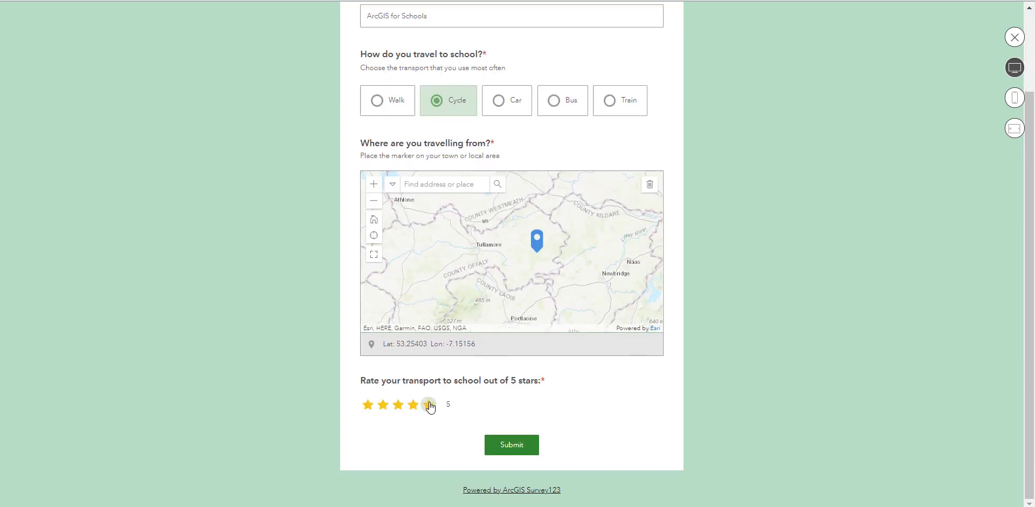
pyautogui.click(506, 443)
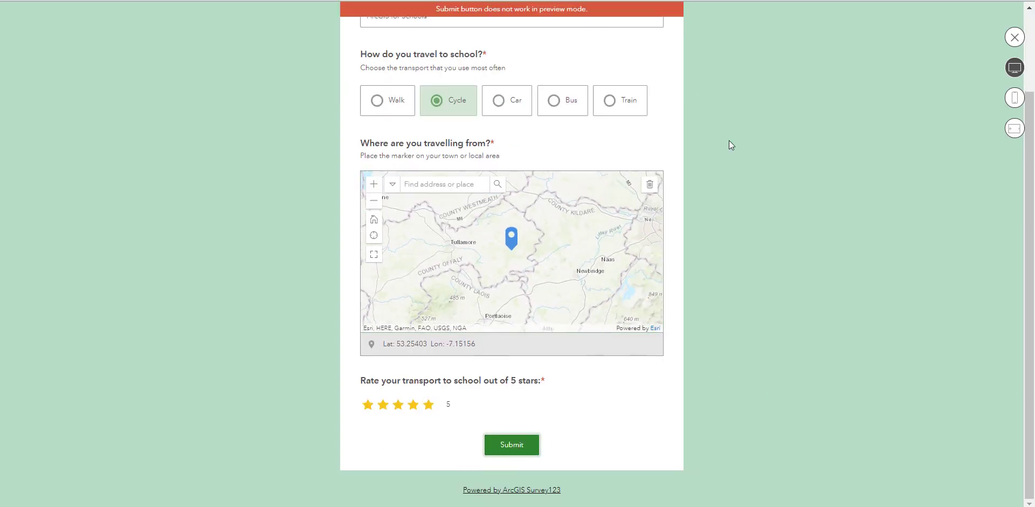
pyautogui.click(1014, 37)
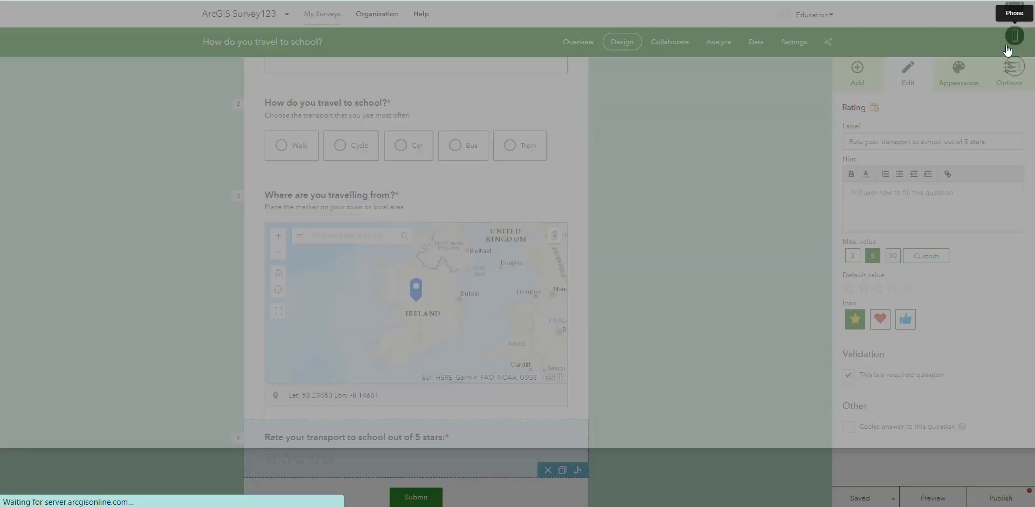
# - Publish the survey and dismiss the confirmation message
pyautogui.click(996, 496)
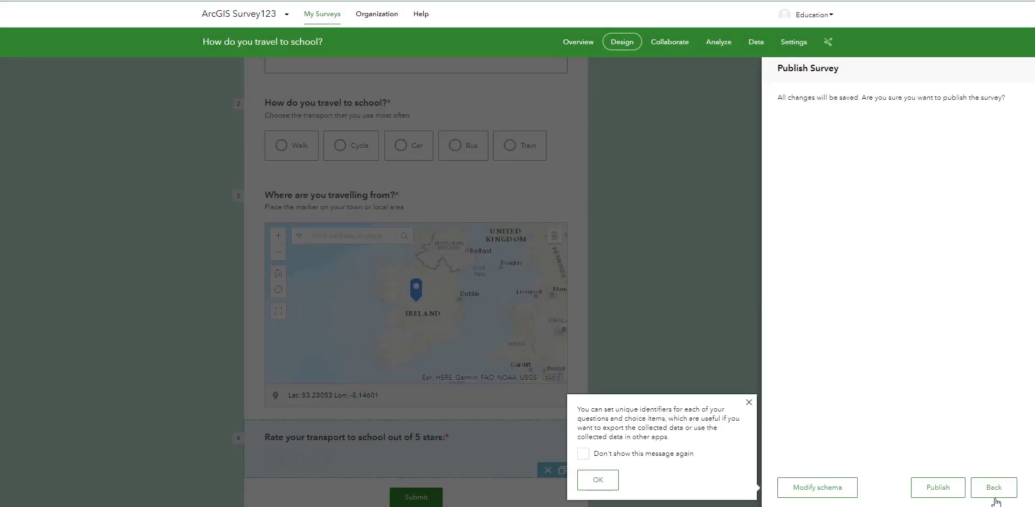
pyautogui.click(939, 488)
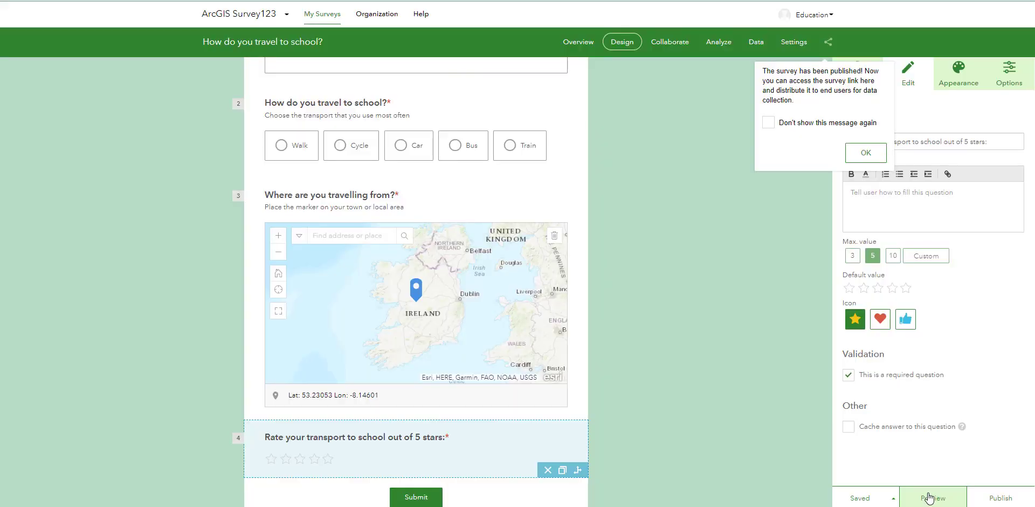
pyautogui.click(866, 152)
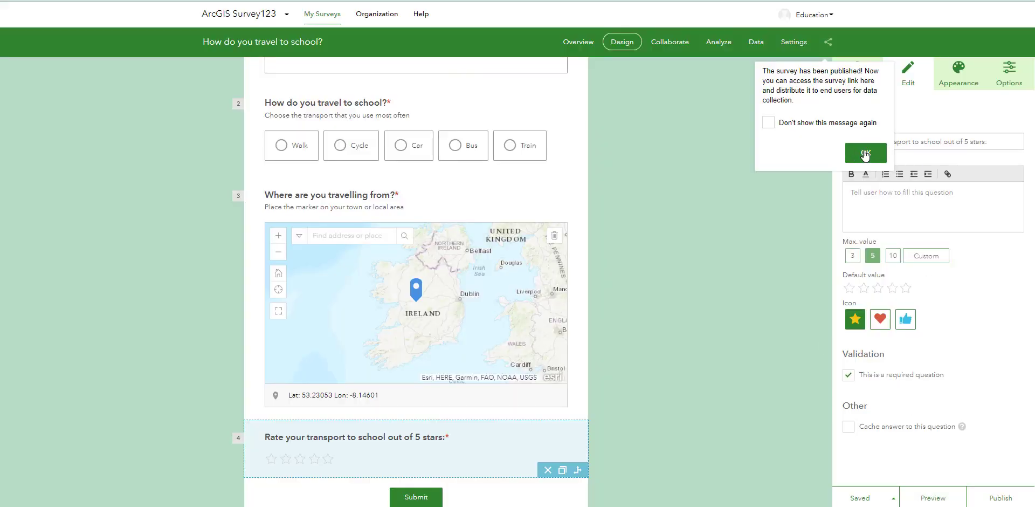
# - Let members of the organization submit to the survey but only add new records, and save the sharing settings
pyautogui.click(673, 48)
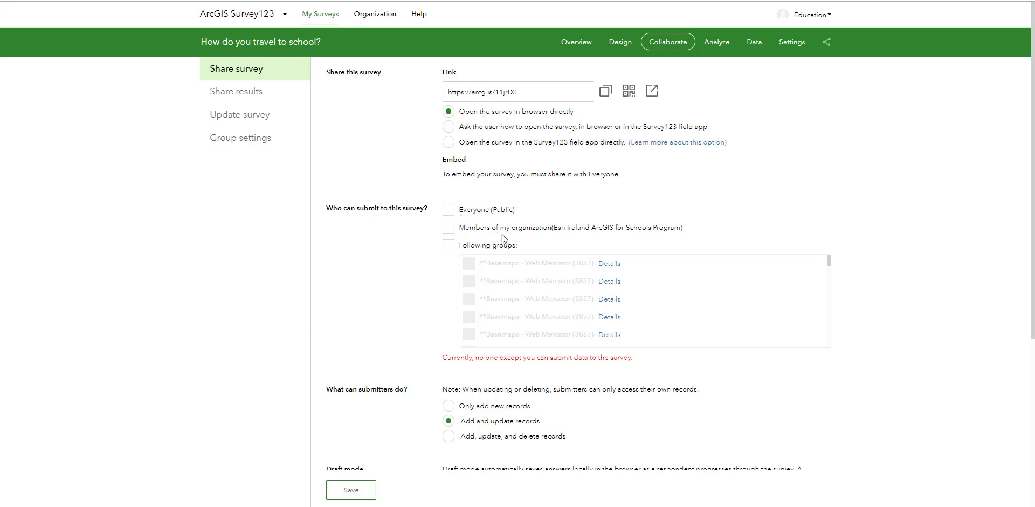
pyautogui.click(448, 229)
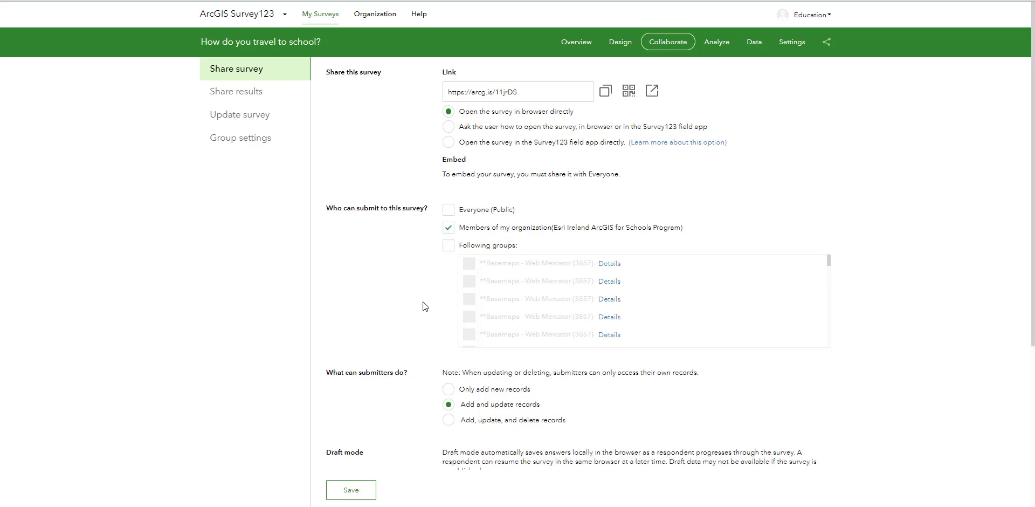
pyautogui.scroll(-1, 422, 301)
pyautogui.click(448, 322)
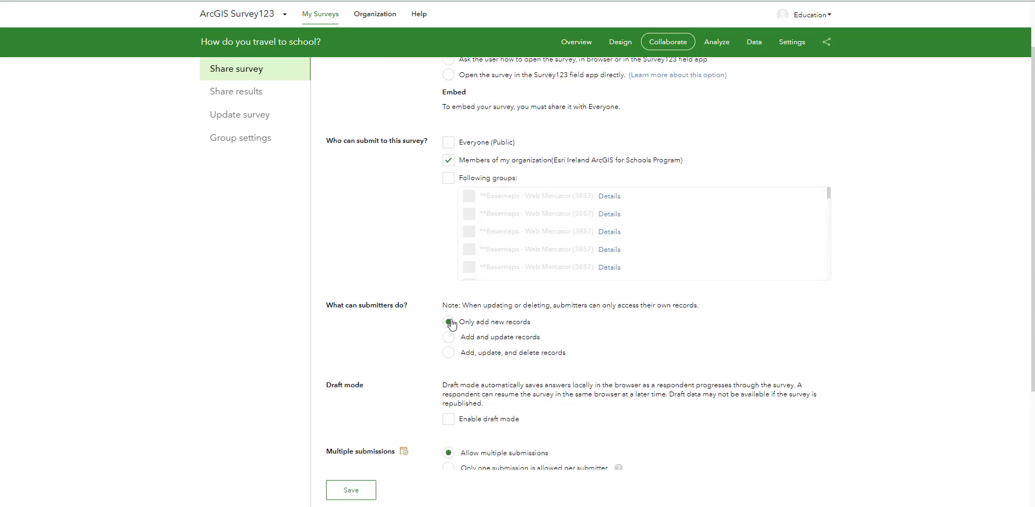
pyautogui.scroll(-2, 448, 344)
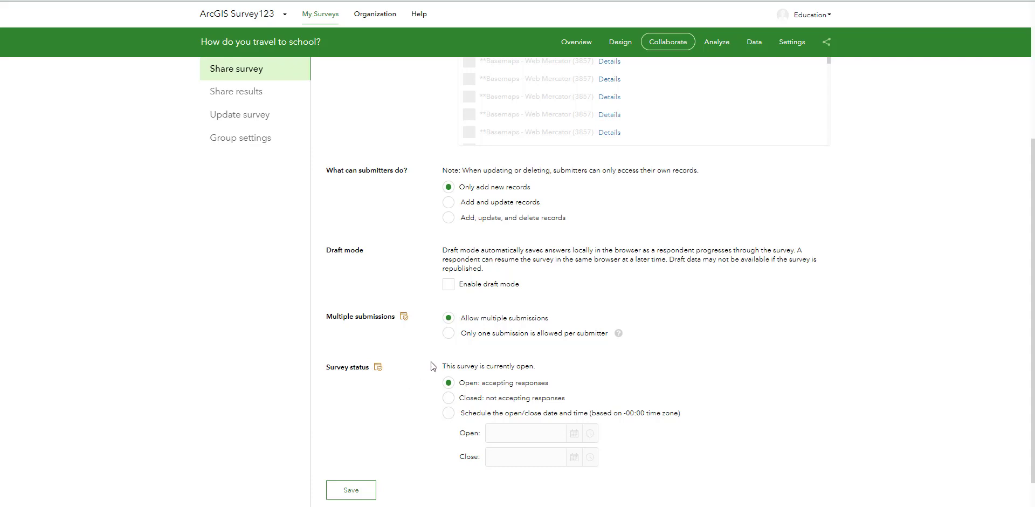
pyautogui.scroll(-1, 437, 324)
pyautogui.scroll(3, 436, 312)
pyautogui.scroll(-3, 410, 404)
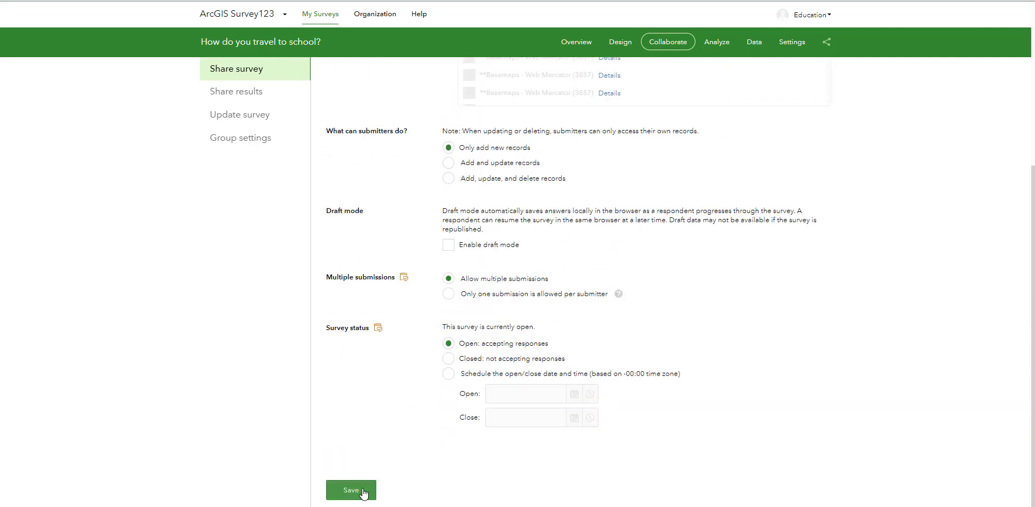
pyautogui.click(362, 489)
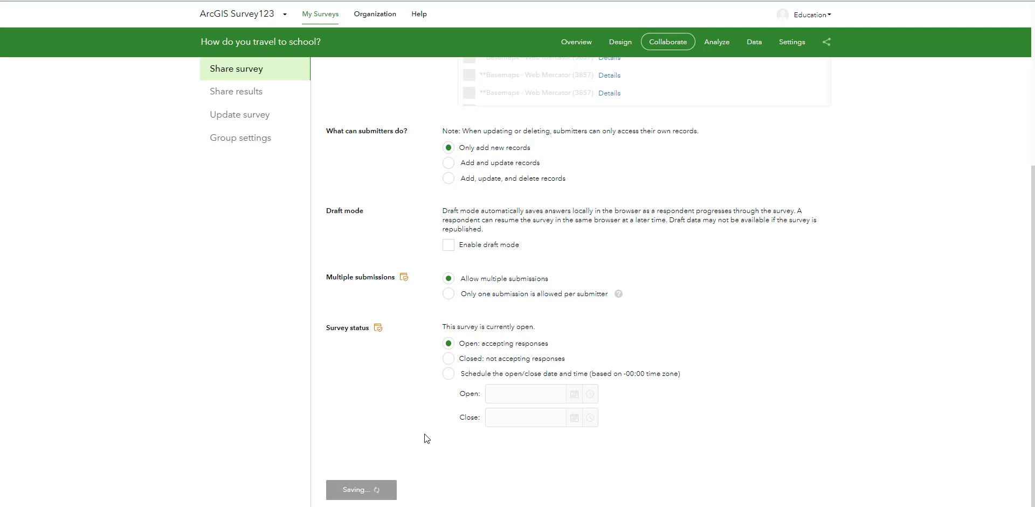
# - Open the published survey through its link, enter "ArcGIS for Schools" as the name and choose Cycle
pyautogui.scroll(5, 423, 409)
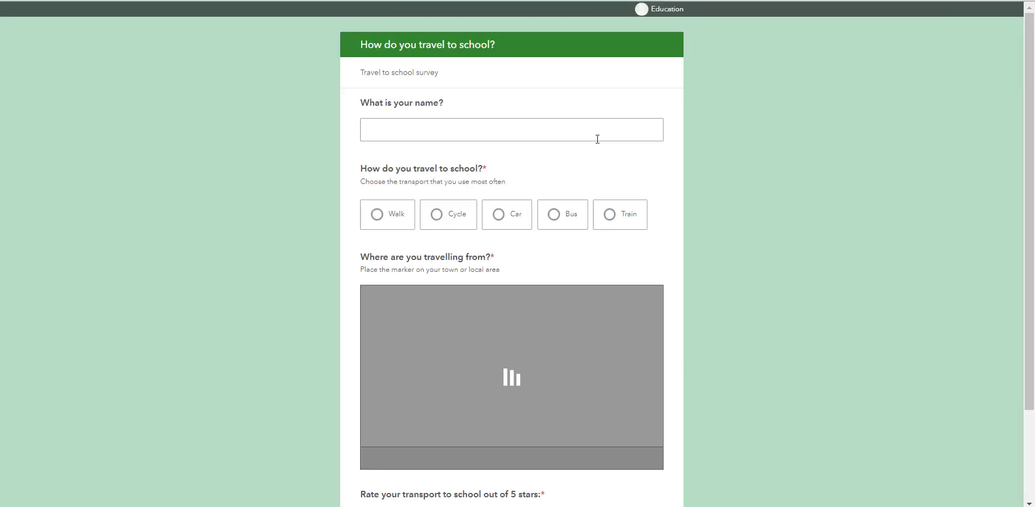
pyautogui.scroll(-2, 764, 99)
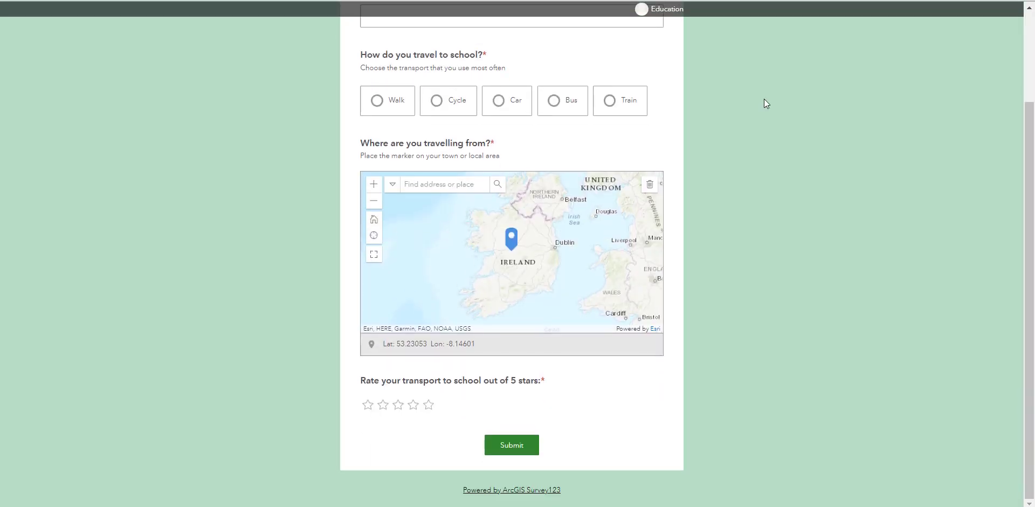
pyautogui.scroll(2, 764, 100)
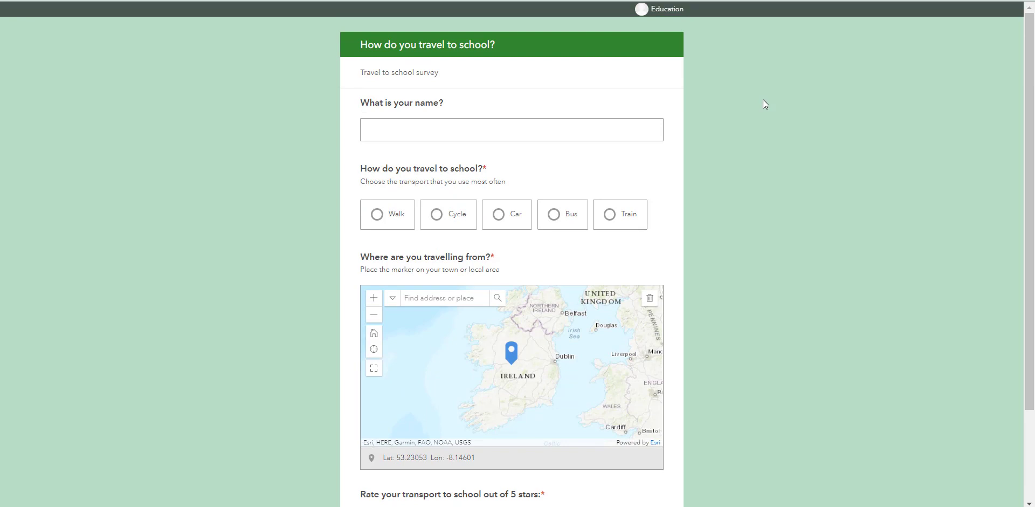
pyautogui.click(383, 127)
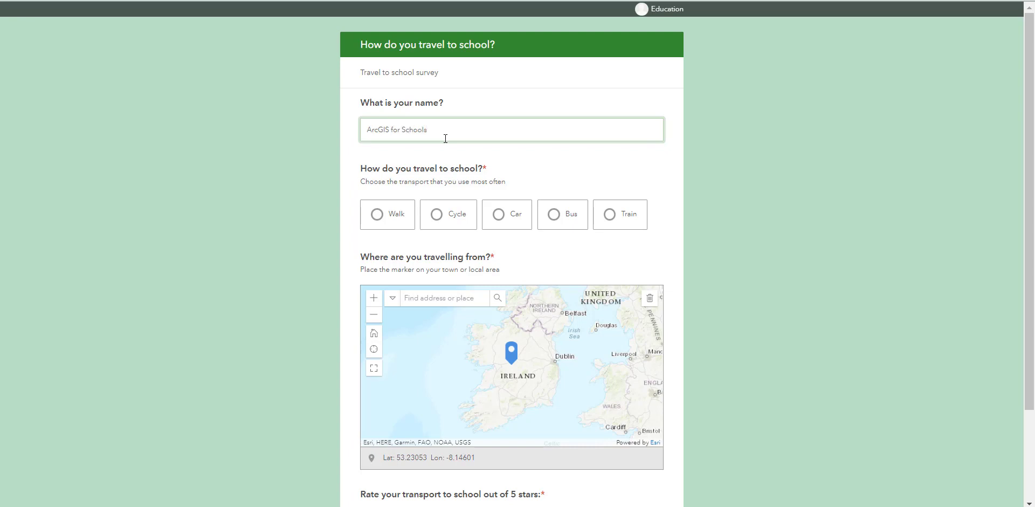
pyautogui.click(438, 220)
# - Place the map marker west of Dublin, rate the transport 5 stars and submit the response
pyautogui.click(533, 358)
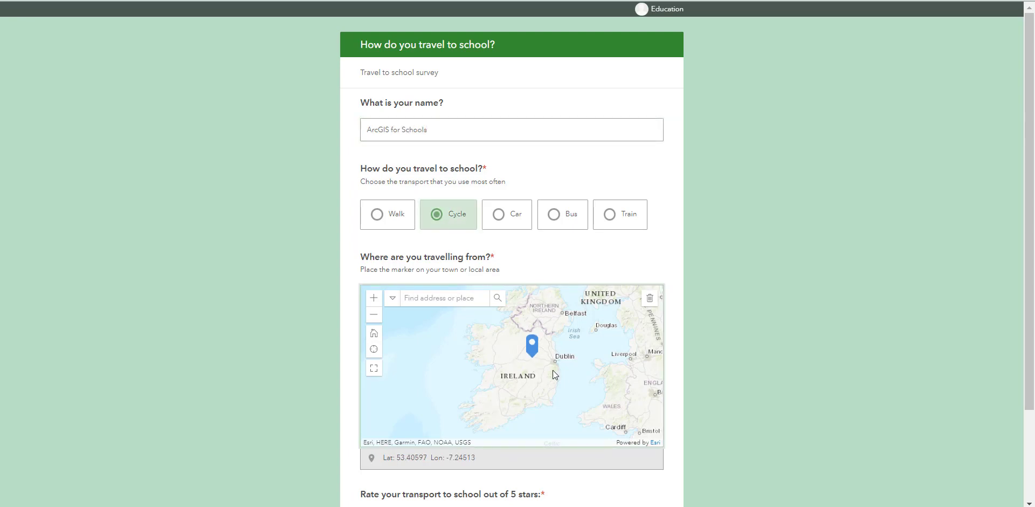
pyautogui.scroll(-1, 726, 376)
pyautogui.scroll(-2, 726, 376)
pyautogui.click(428, 402)
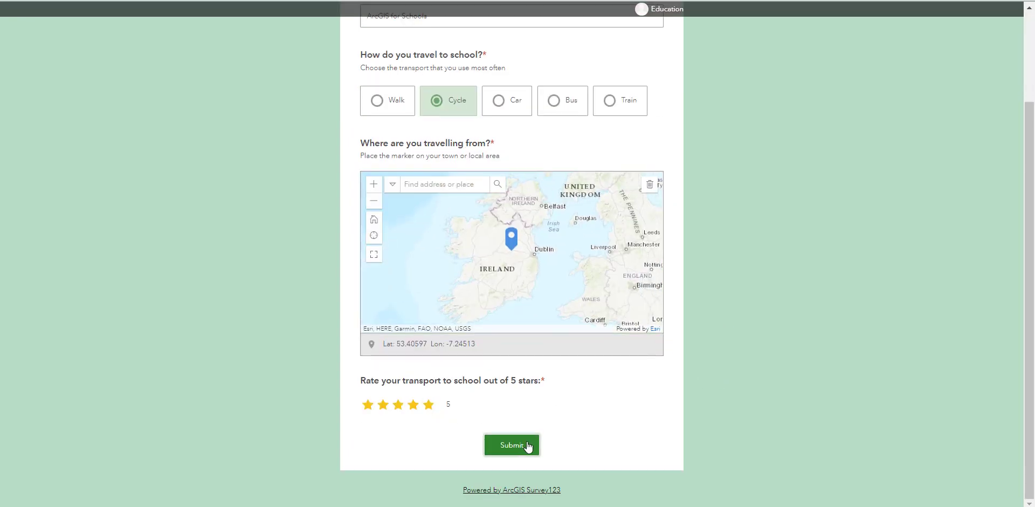
pyautogui.click(527, 445)
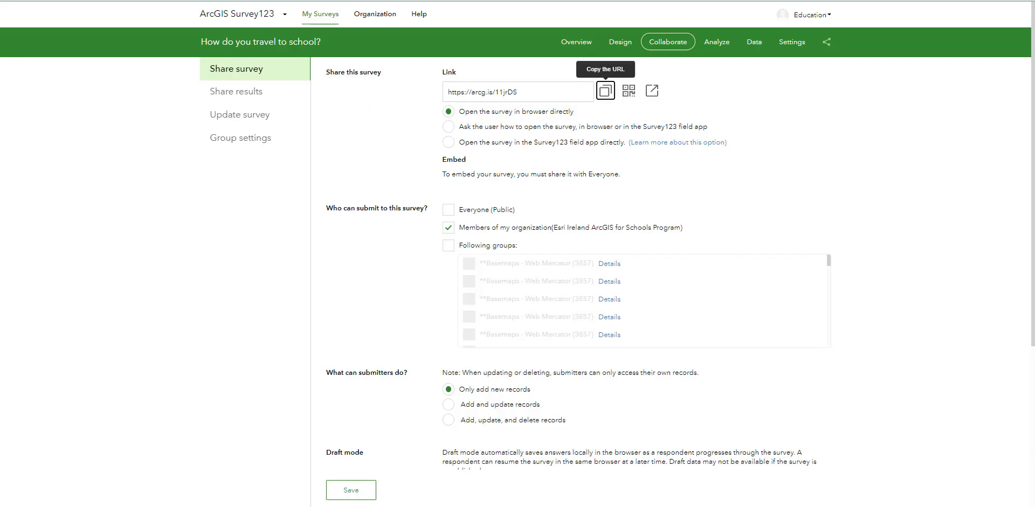
# - View the submitted response in the survey's data and examine the analysis charts and tables for each question
pyautogui.click(758, 49)
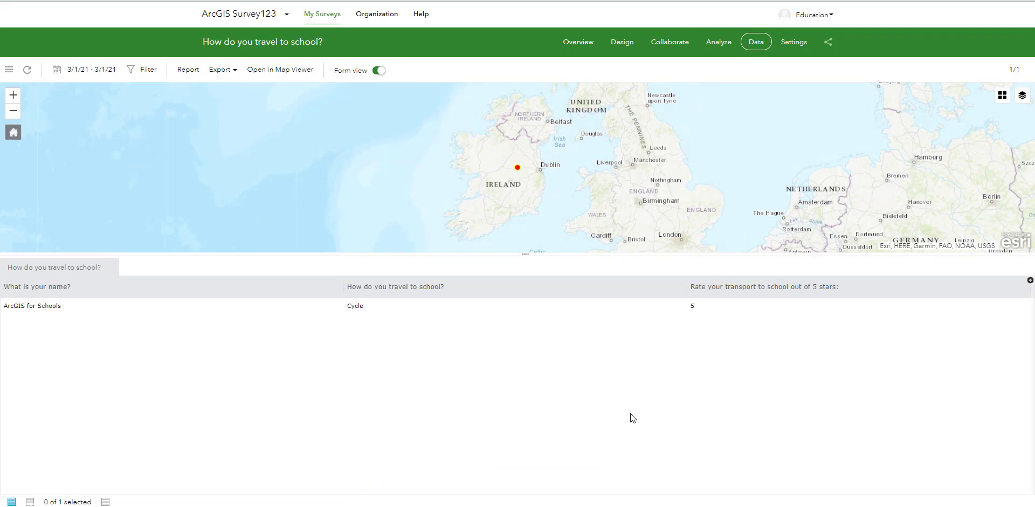
pyautogui.click(720, 43)
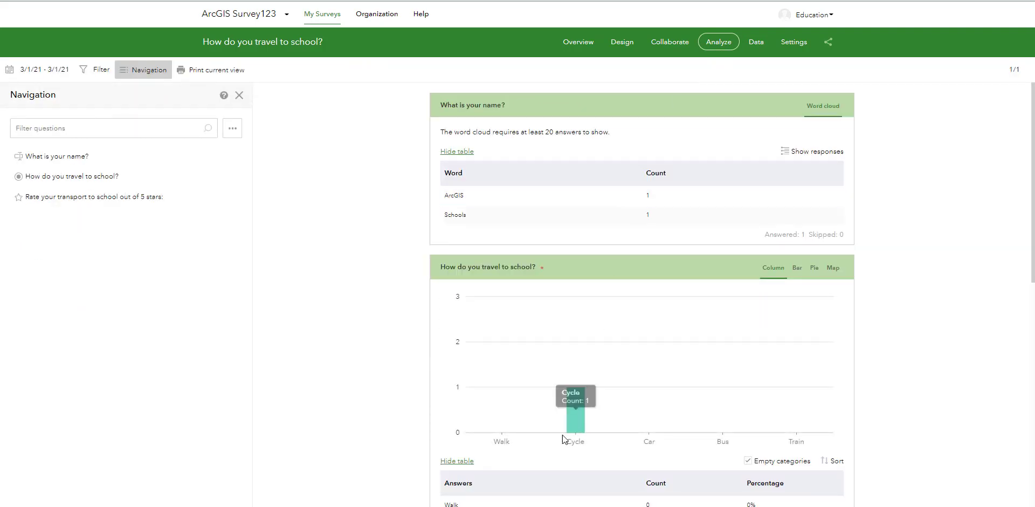
pyautogui.scroll(-8, 369, 171)
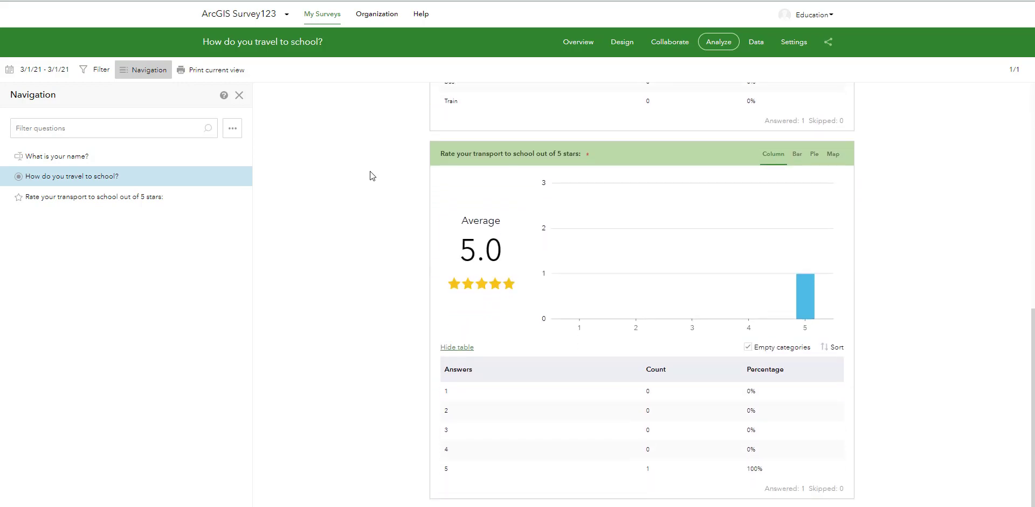
pyautogui.scroll(9, 369, 170)
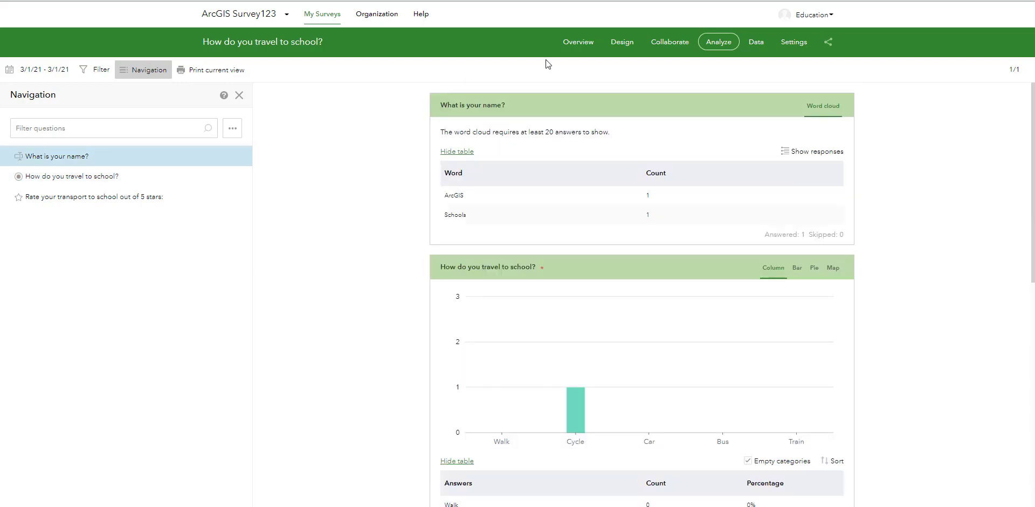
pyautogui.click(575, 41)
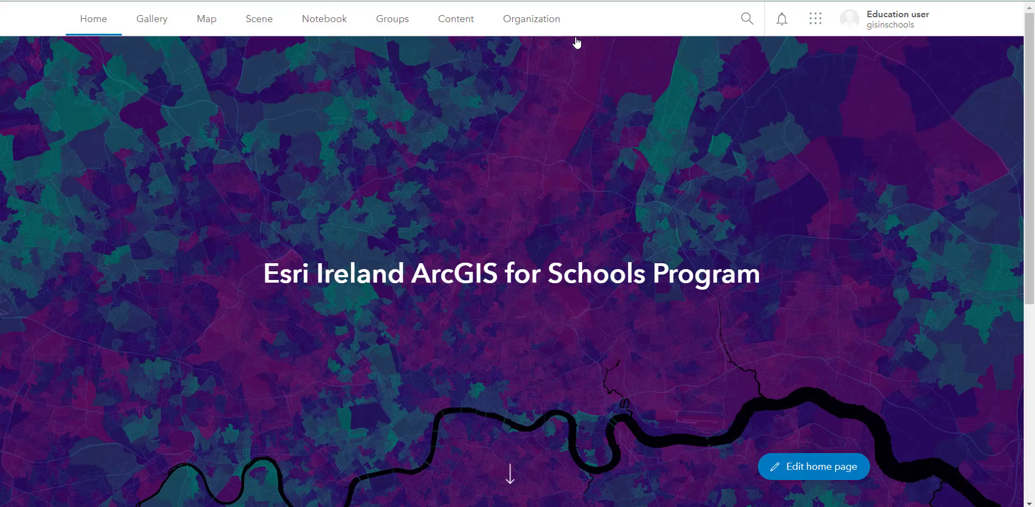